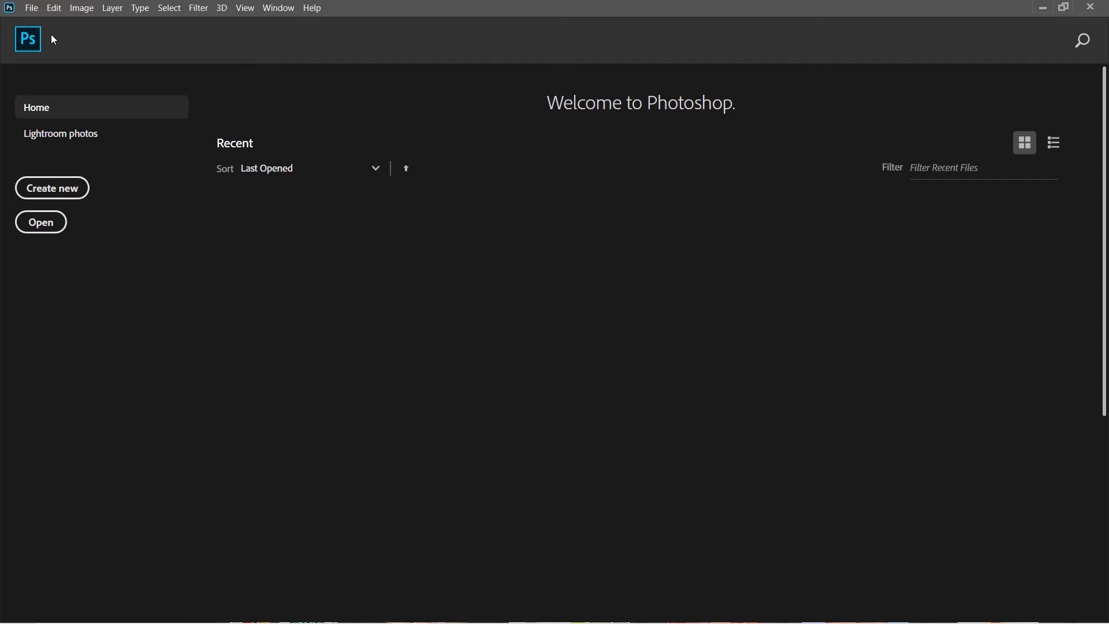
# Step: Open the image 20200611_062024 from the Pictures folder
pyautogui.click(31, 8)
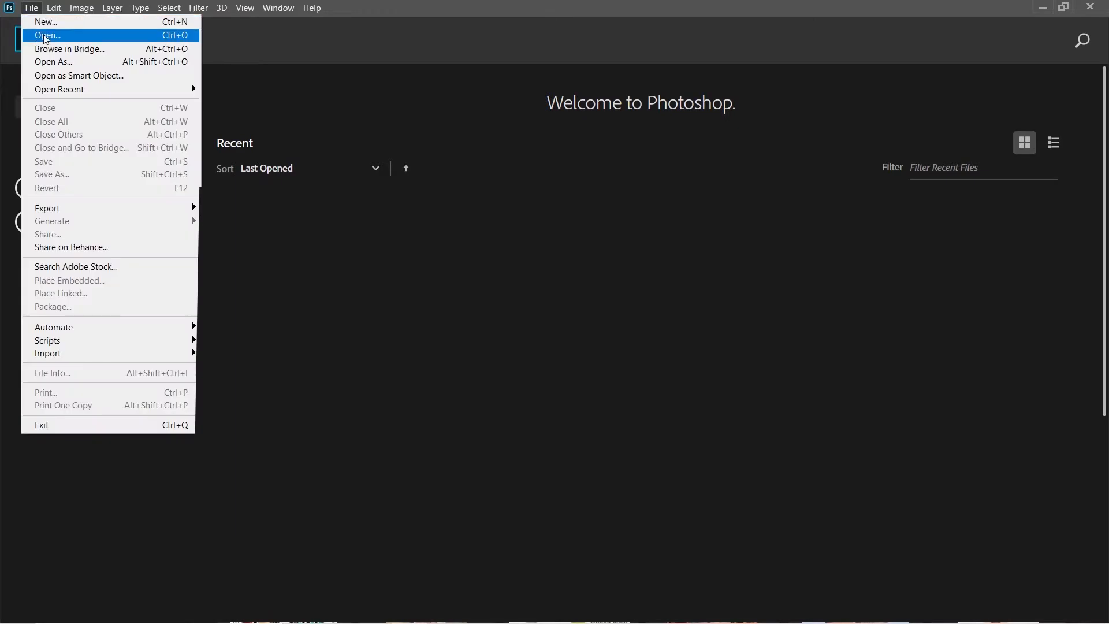
pyautogui.click(45, 37)
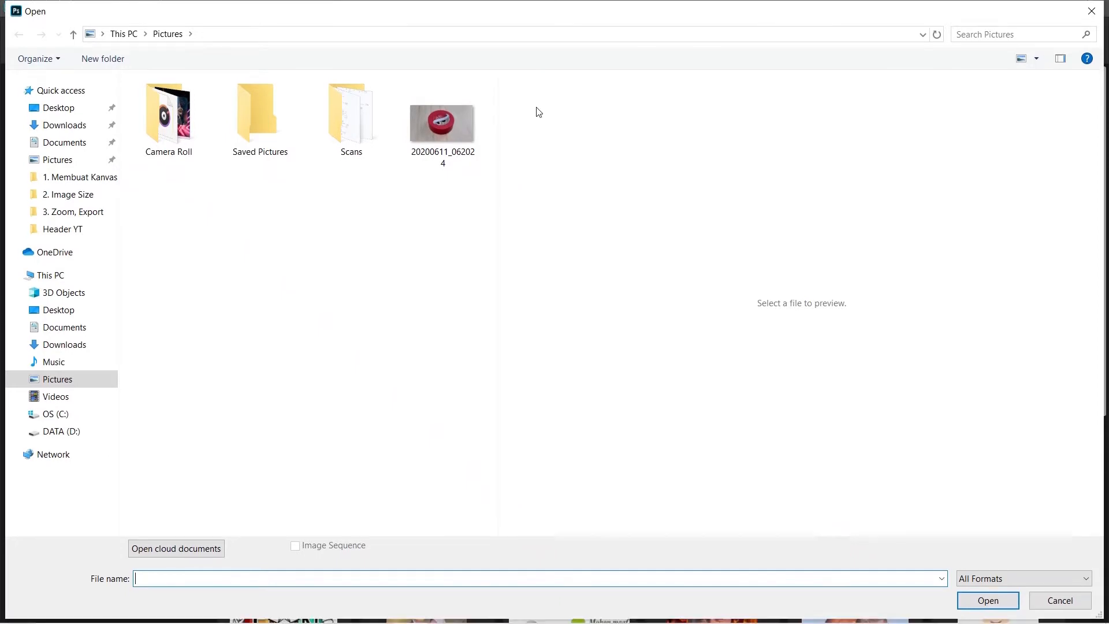
pyautogui.click(445, 135)
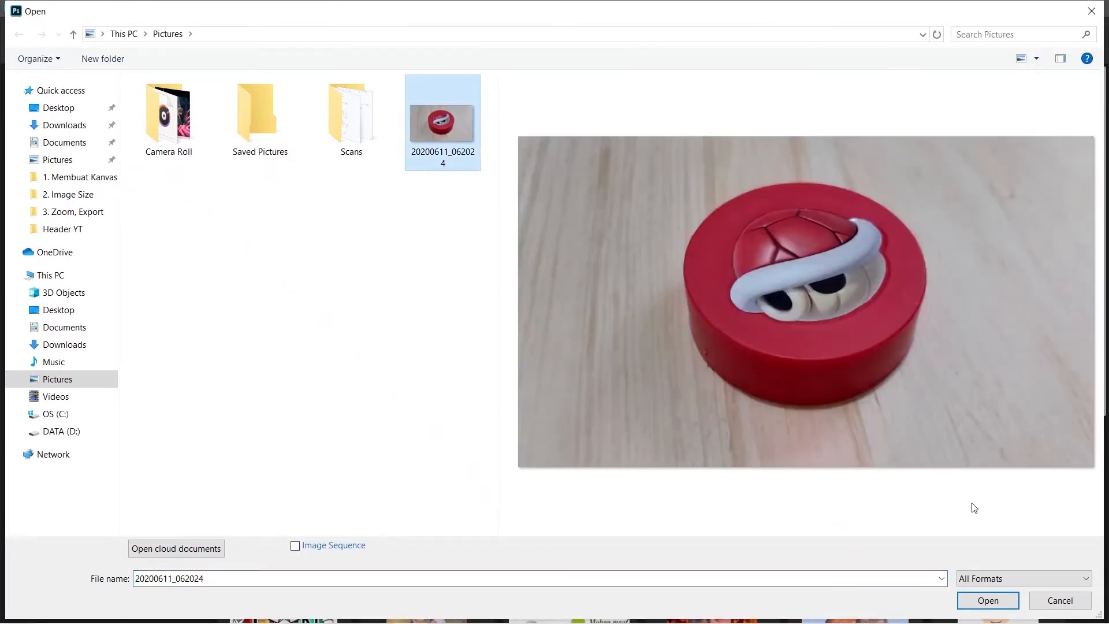
pyautogui.click(985, 602)
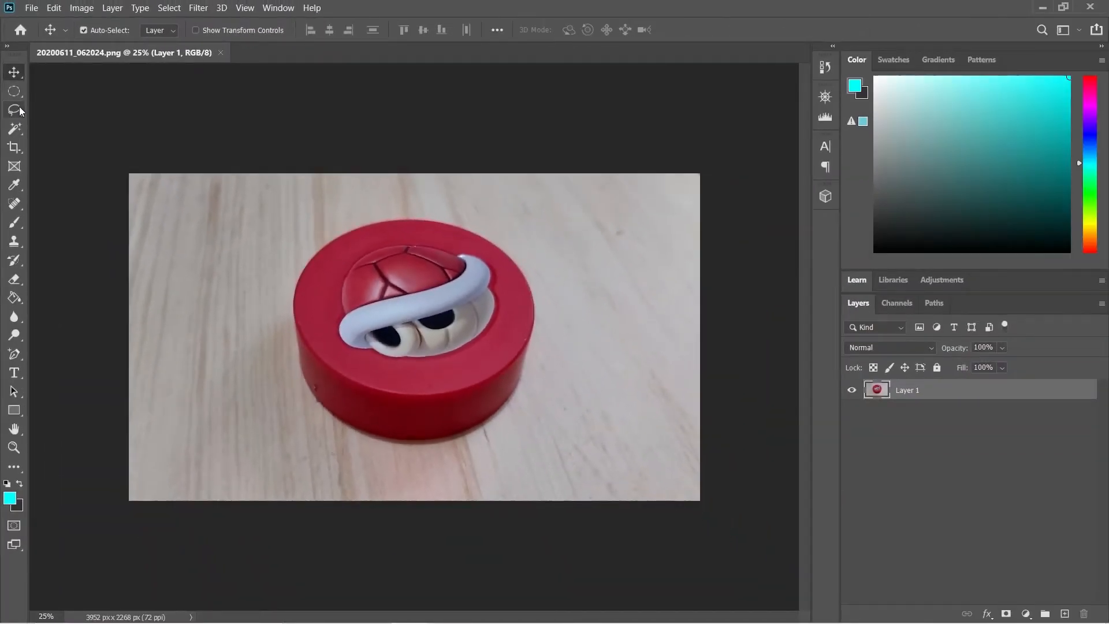
# Step: Draw a closed freehand selection around the outer edge of the red round object with the Lasso tool
pyautogui.click(19, 108)
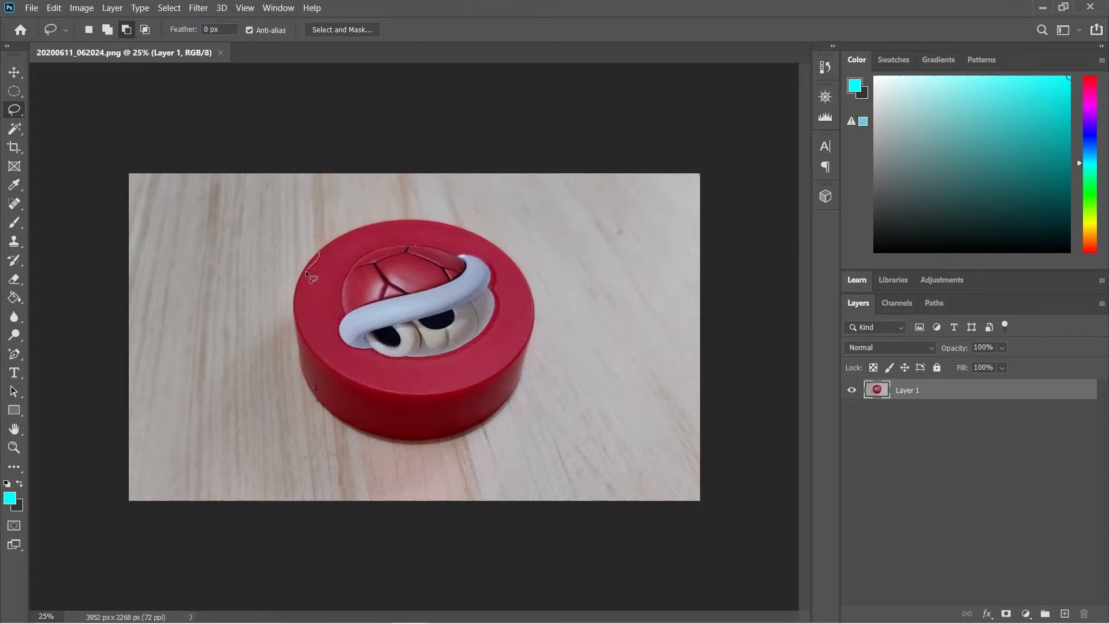
pyautogui.moveTo(297, 289); pyautogui.dragTo(293, 320)
pyautogui.moveTo(298, 359); pyautogui.dragTo(304, 382)
pyautogui.moveTo(391, 441); pyautogui.dragTo(452, 441)
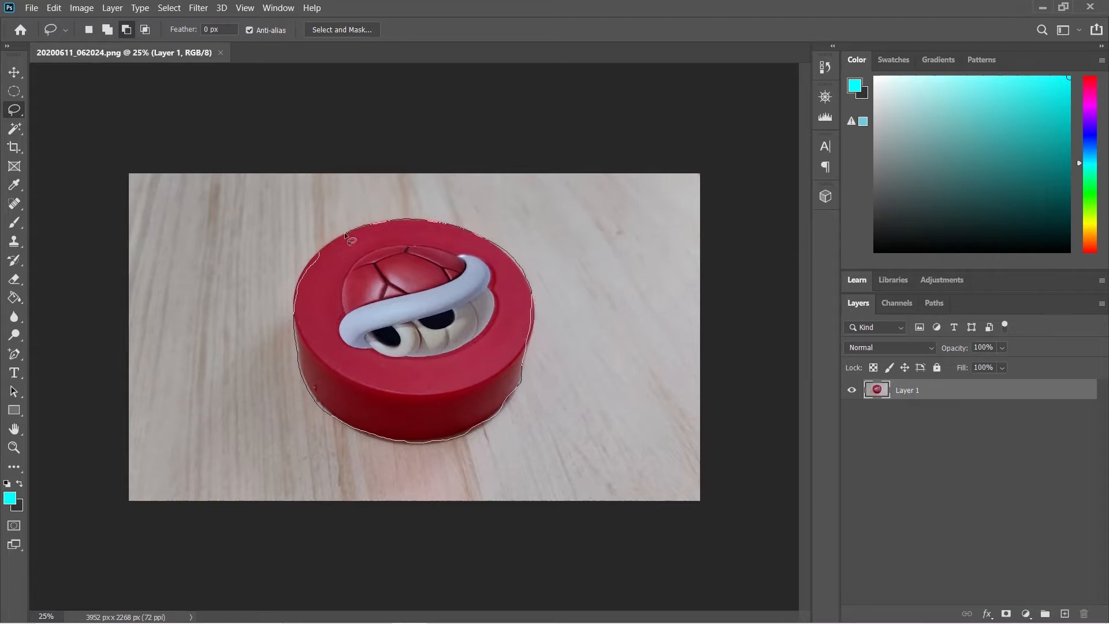
pyautogui.moveTo(324, 248); pyautogui.dragTo(319, 250)
pyautogui.moveTo(319, 252); pyautogui.dragTo(319, 252)
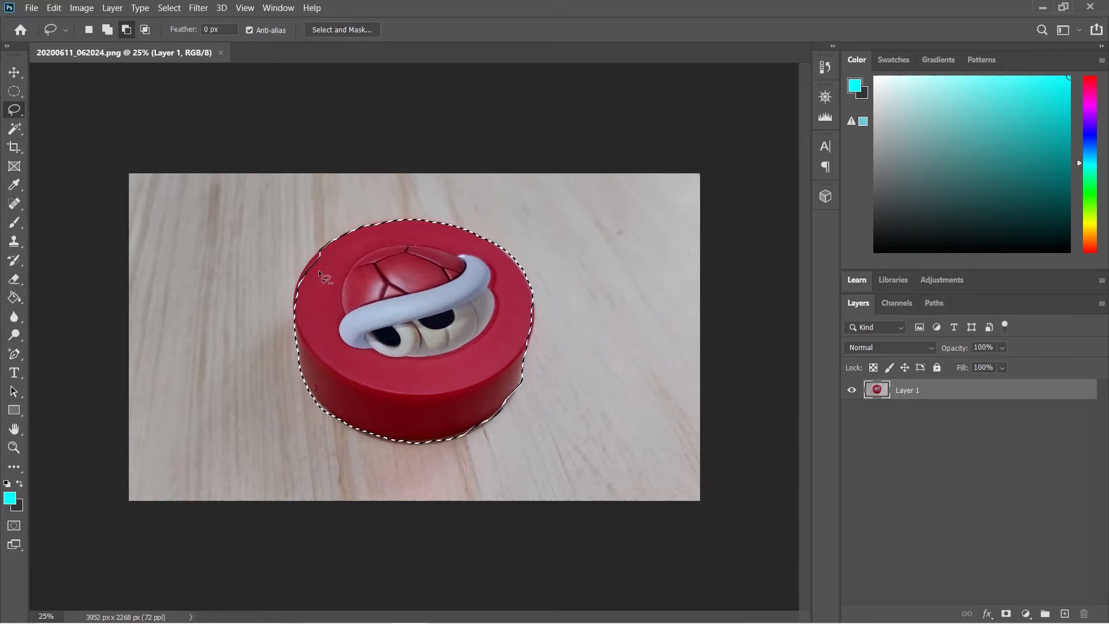
# Step: Add the missed red edge at the object's upper left to the lasso selection
pyautogui.scroll(3, 317, 269)
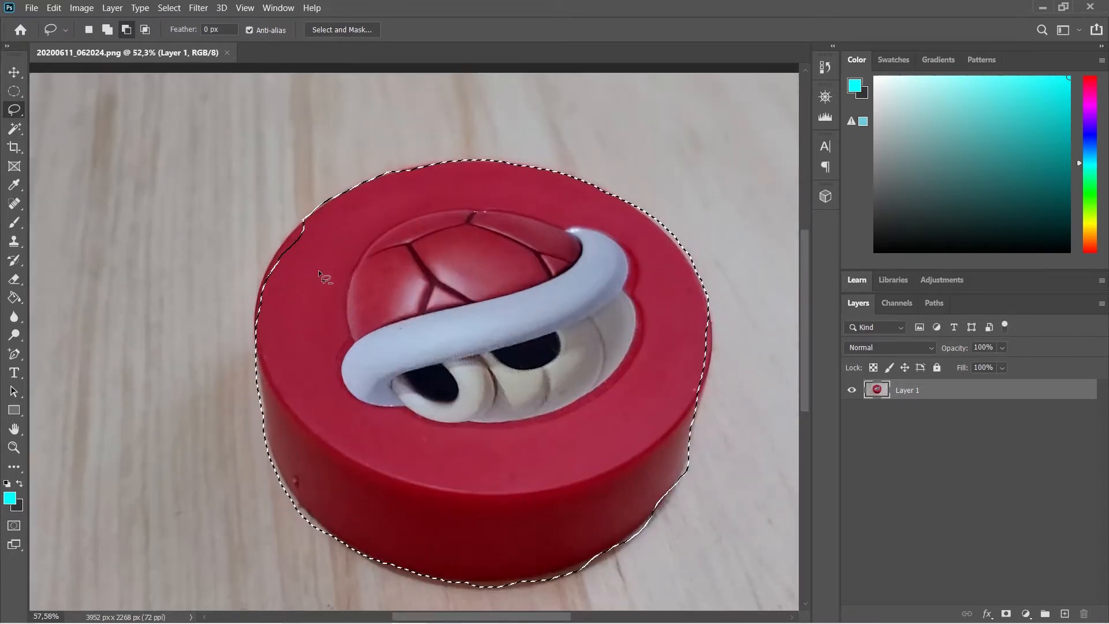
pyautogui.scroll(4, 318, 271)
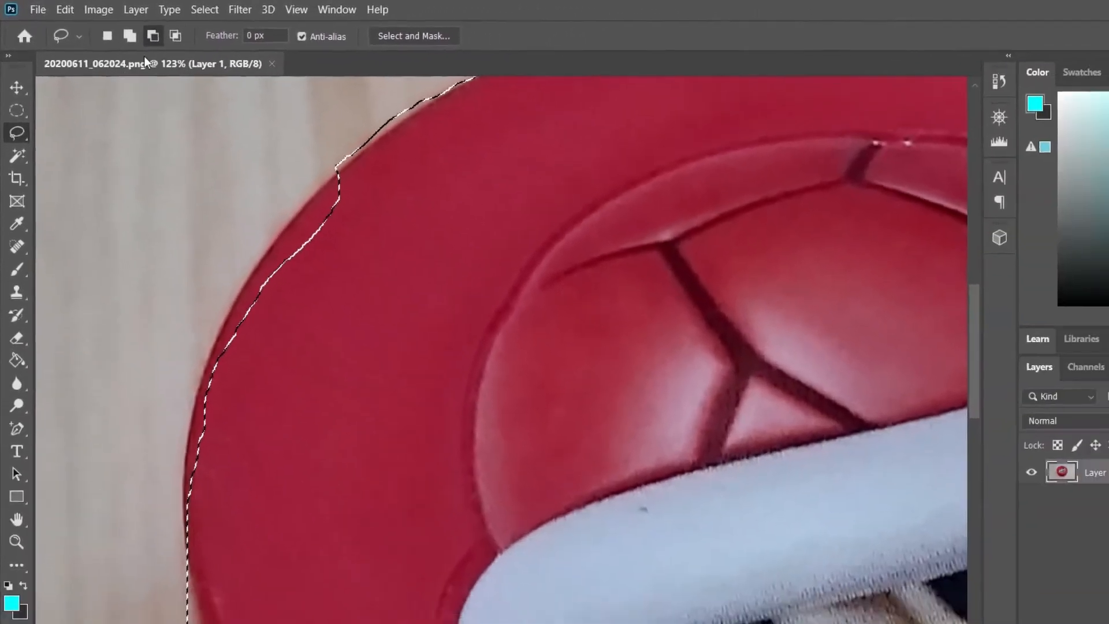
pyautogui.click(175, 36)
pyautogui.press('shift')
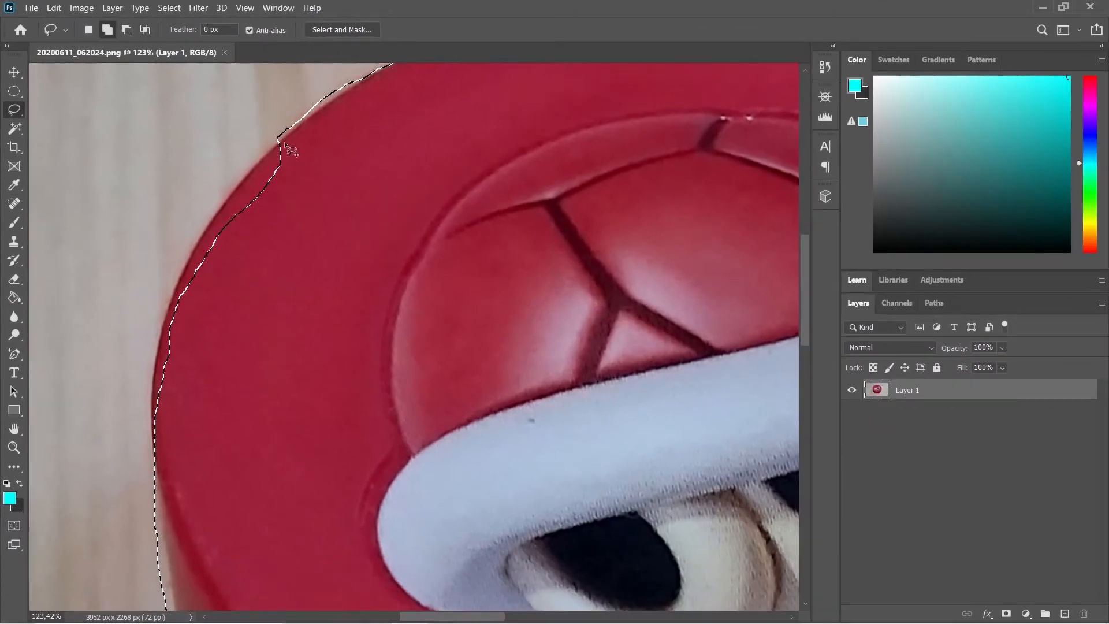
pyautogui.moveTo(284, 141)
pyautogui.mouseDown()
pyautogui.moveTo(221, 218)
pyautogui.moveTo(289, 238)
pyautogui.moveTo(286, 161)
pyautogui.mouseUp()
# Step: Subtract the excess wood background along the object's left and lower edges from the lasso selection
pyautogui.scroll(-4, 286, 164)
pyautogui.click(126, 30)
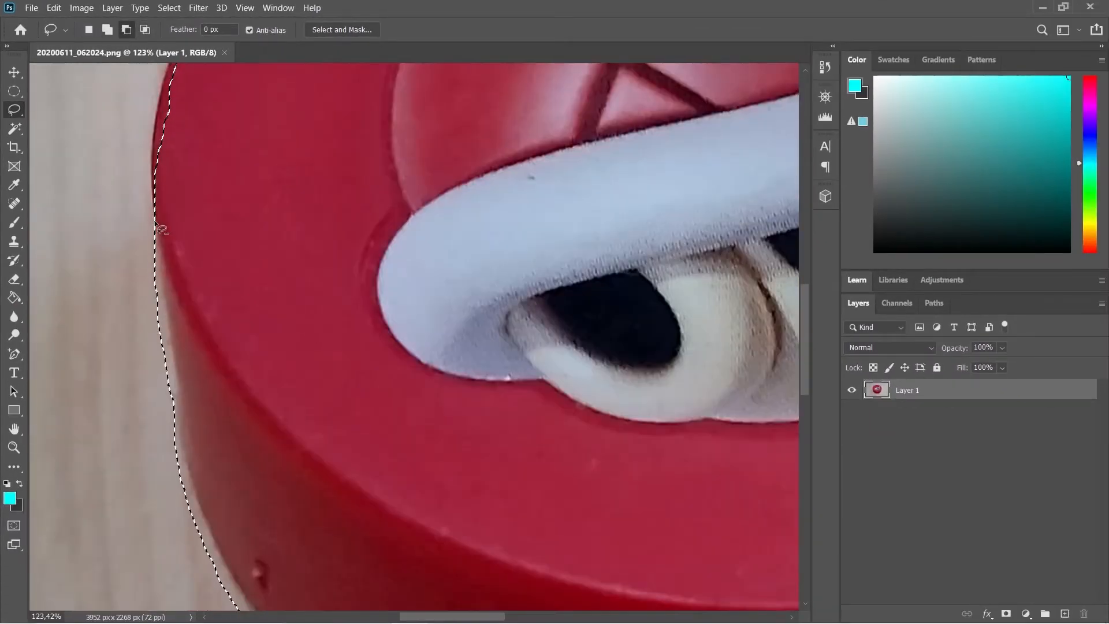
pyautogui.moveTo(155, 222)
pyautogui.mouseDown()
pyautogui.moveTo(186, 413)
pyautogui.moveTo(143, 428)
pyautogui.moveTo(156, 222)
pyautogui.moveTo(268, 377)
pyautogui.moveTo(340, 441)
pyautogui.moveTo(471, 526)
pyautogui.moveTo(207, 376)
pyautogui.moveTo(193, 222)
pyautogui.mouseUp()
pyautogui.scroll(-4, 255, 281)
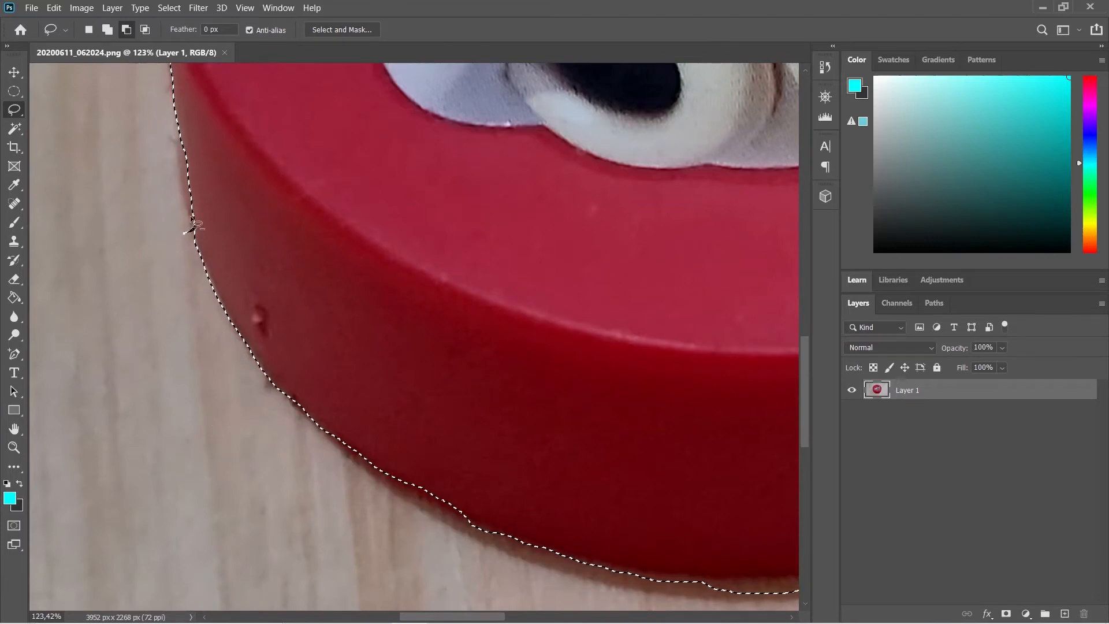
pyautogui.moveTo(545, 558); pyautogui.dragTo(106, 397)
pyautogui.moveTo(106, 396)
pyautogui.mouseDown()
pyautogui.moveTo(198, 413)
pyautogui.moveTo(480, 398)
pyautogui.moveTo(119, 417)
pyautogui.moveTo(106, 398)
pyautogui.mouseUp()
pyautogui.moveTo(690, 313)
pyautogui.mouseDown()
pyautogui.moveTo(431, 409)
pyautogui.moveTo(502, 333)
pyautogui.moveTo(429, 411)
pyautogui.mouseUp()
pyautogui.moveTo(531, 307); pyautogui.dragTo(386, 361)
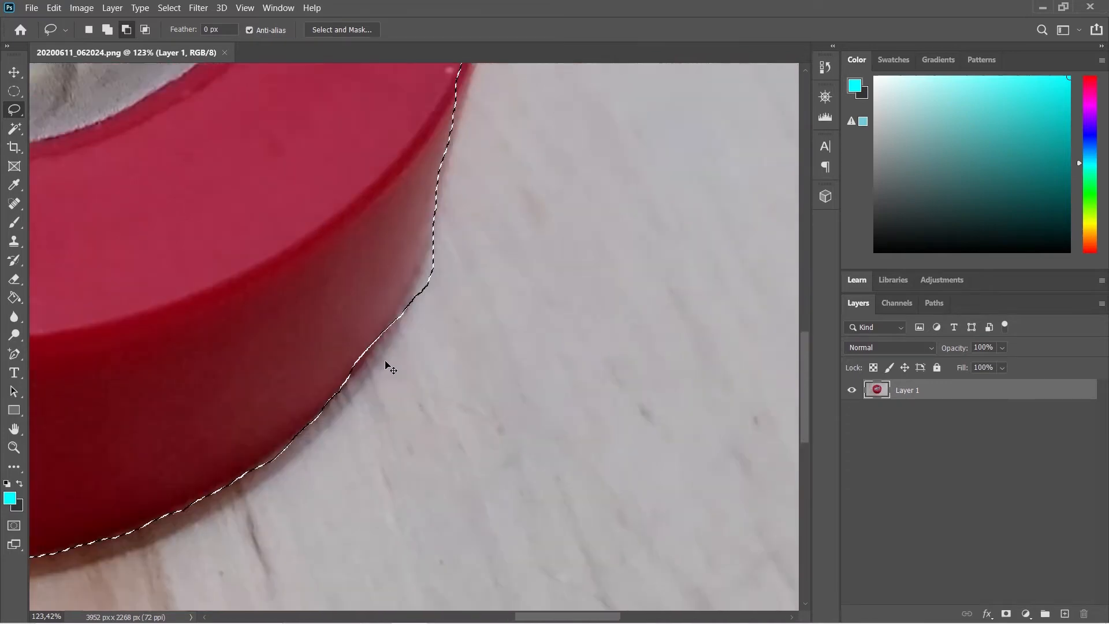
# Step: Trim the lasso selection along the object's right and upper-right edges so it follows the red outline
pyautogui.scroll(2, 385, 362)
pyautogui.moveTo(409, 426)
pyautogui.mouseDown()
pyautogui.moveTo(434, 306)
pyautogui.moveTo(408, 426)
pyautogui.mouseUp()
pyautogui.scroll(4, 381, 208)
pyautogui.moveTo(459, 85)
pyautogui.mouseDown()
pyautogui.moveTo(495, 240)
pyautogui.moveTo(489, 347)
pyautogui.moveTo(453, 477)
pyautogui.moveTo(456, 211)
pyautogui.moveTo(411, 267)
pyautogui.mouseUp()
pyautogui.scroll(3, 475, 202)
pyautogui.click(127, 30)
pyautogui.moveTo(432, 457)
pyautogui.mouseDown()
pyautogui.moveTo(382, 351)
pyautogui.moveTo(288, 245)
pyautogui.moveTo(432, 456)
pyautogui.mouseUp()
pyautogui.moveTo(226, 178)
pyautogui.mouseDown()
pyautogui.moveTo(341, 272)
pyautogui.moveTo(341, 318)
pyautogui.mouseUp()
pyautogui.moveTo(306, 309)
pyautogui.mouseDown()
pyautogui.moveTo(374, 351)
pyautogui.moveTo(305, 308)
pyautogui.mouseUp()
pyautogui.moveTo(381, 361); pyautogui.dragTo(380, 357)
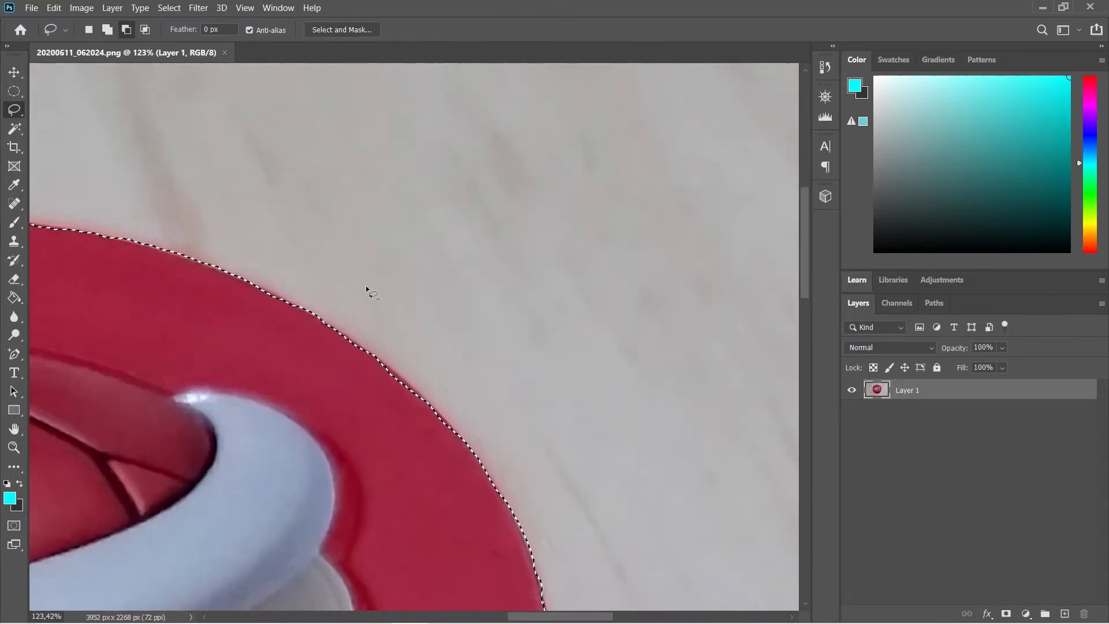
pyautogui.hscroll(-5, 252, 237)
pyautogui.hotkey('ctrl', '0')
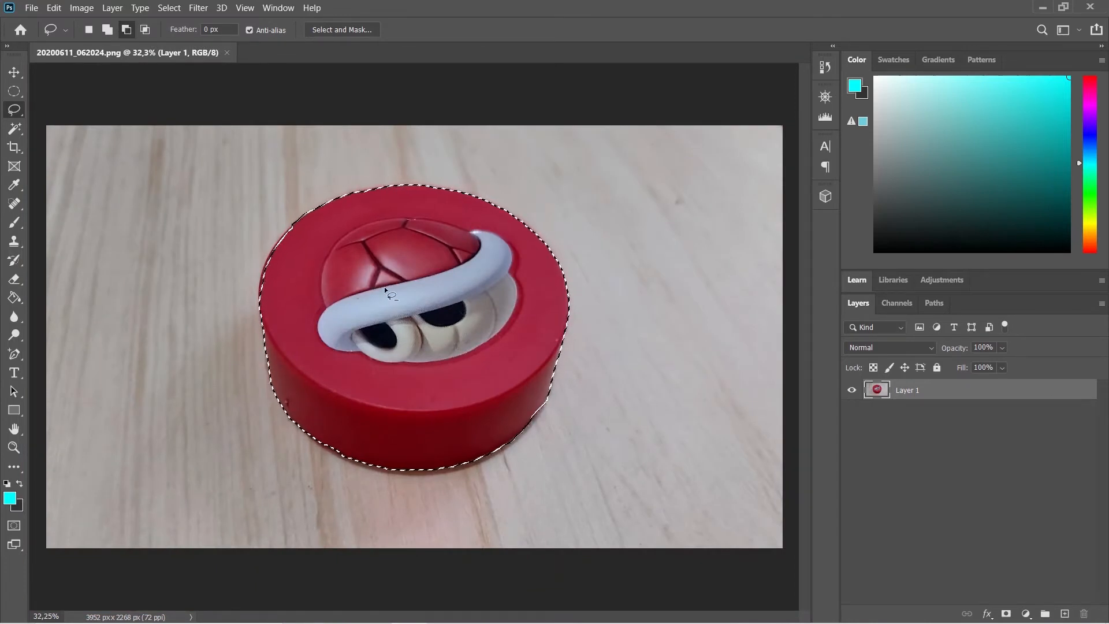
pyautogui.scroll(-1, 385, 288)
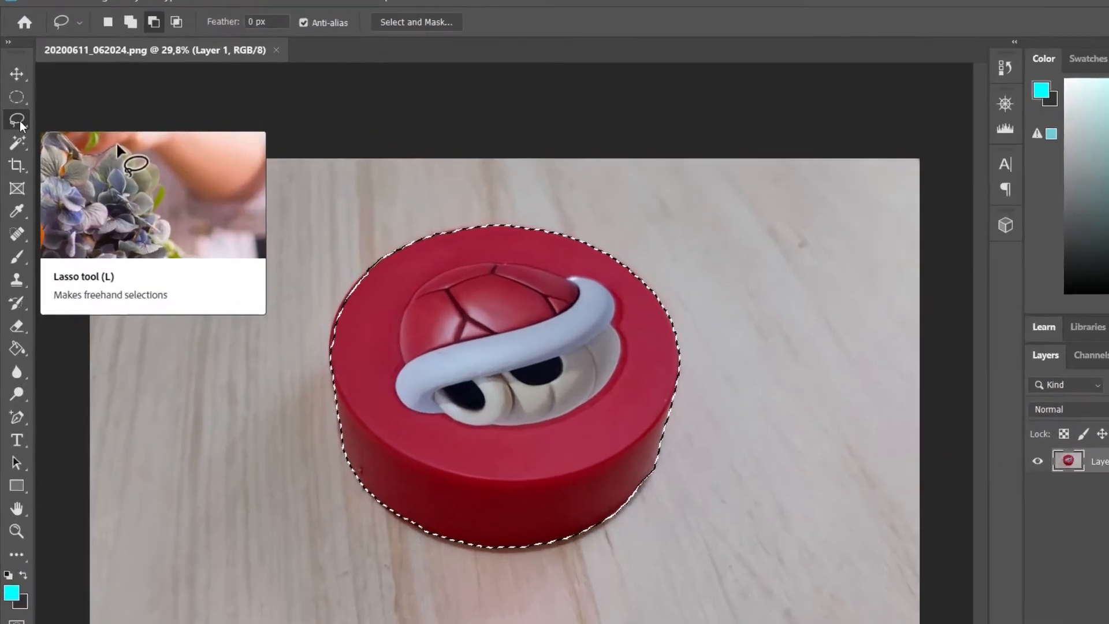
# Step: Switch to the Polygonal Lasso tool and clear the existing freehand selection
pyautogui.rightClick(19, 121)
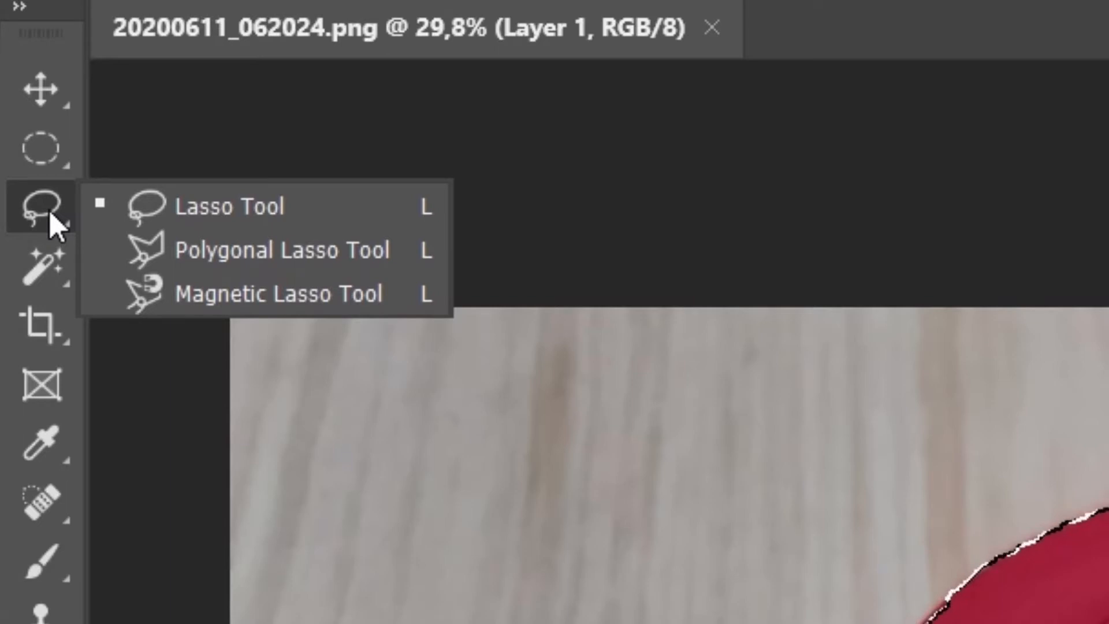
pyautogui.click(197, 258)
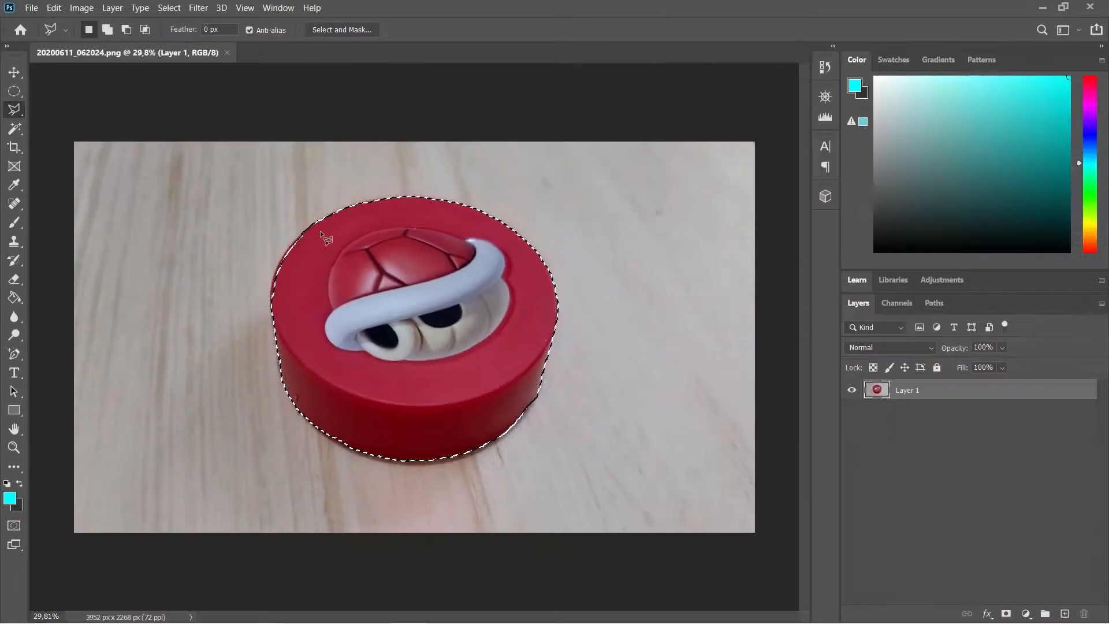
pyautogui.hotkey('ctrl', 'd')
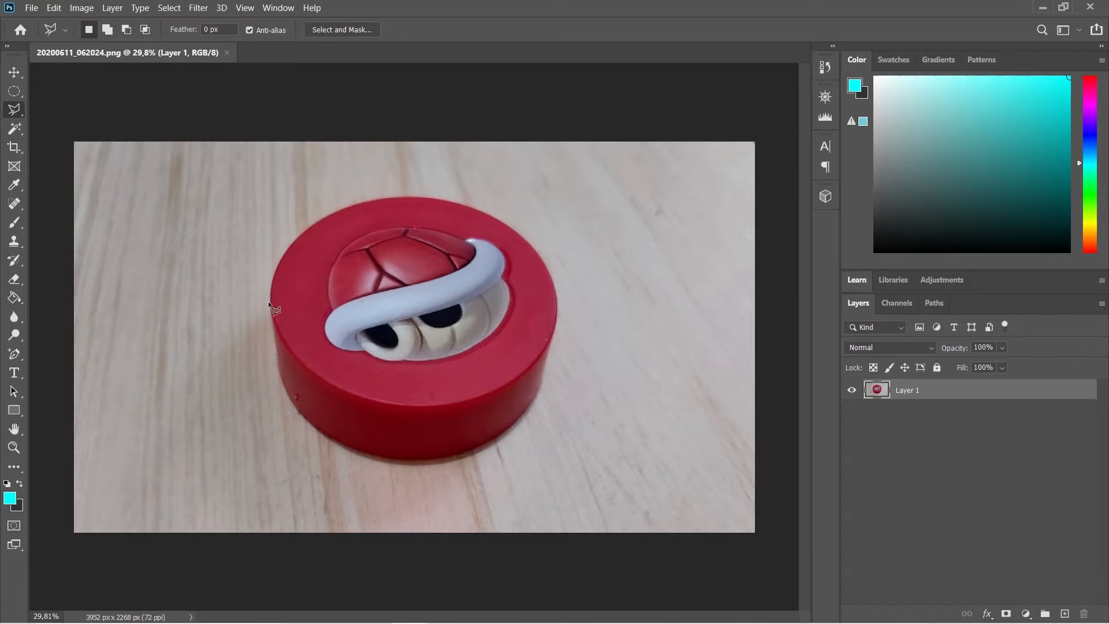
# Step: Start a polygonal selection outline at the object's left edge and trace it down and along the bottom edge
pyautogui.scroll(8, 268, 301)
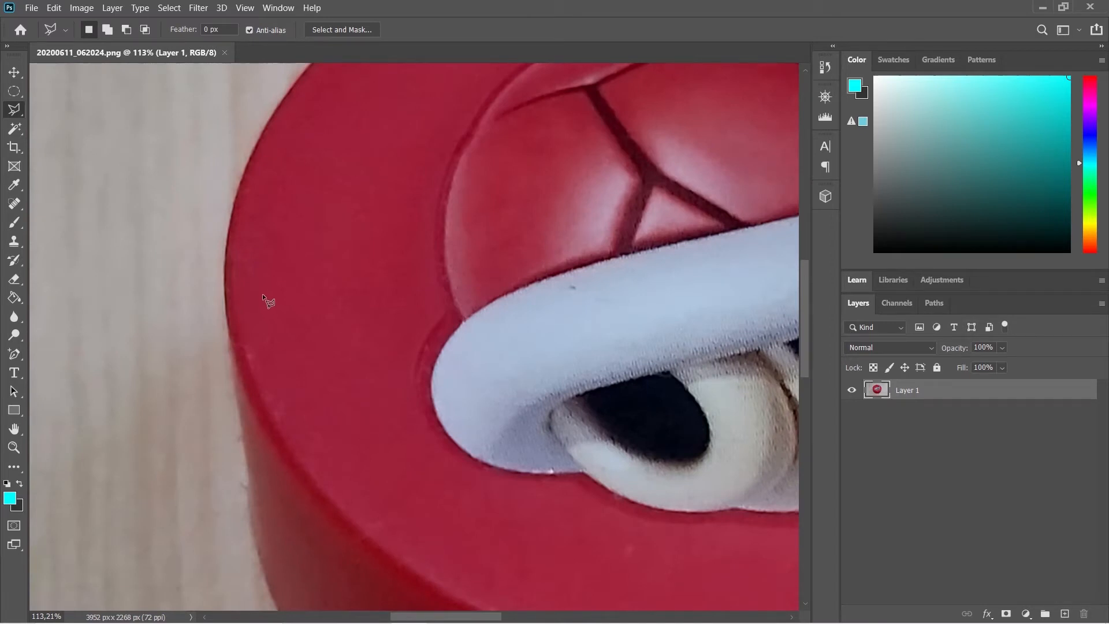
pyautogui.scroll(-3, 260, 291)
pyautogui.scroll(-3, 255, 286)
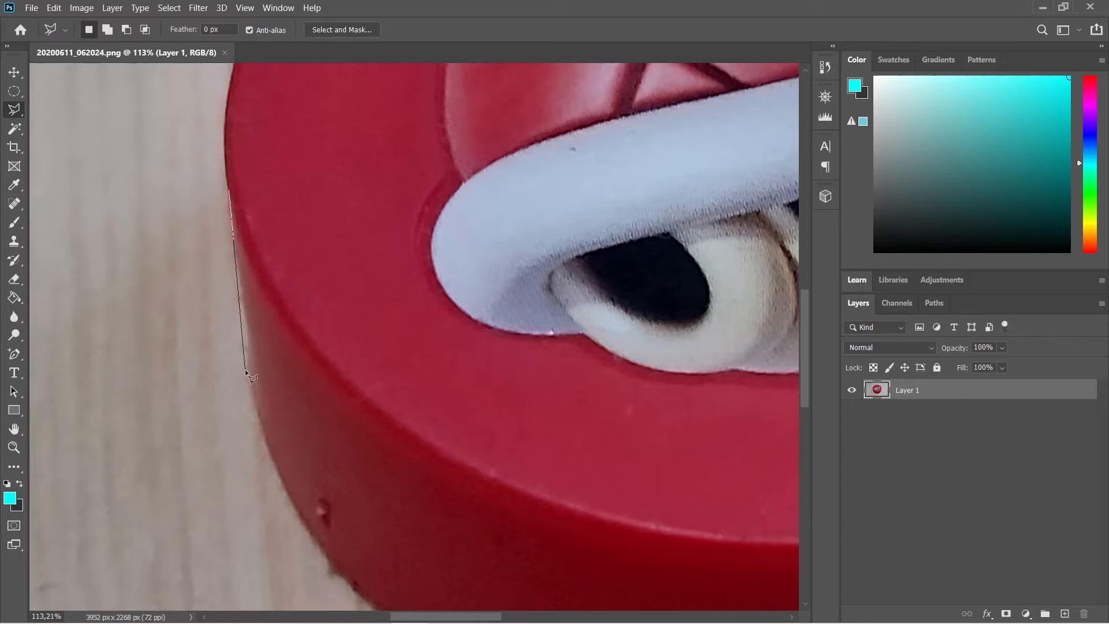
pyautogui.click(252, 409)
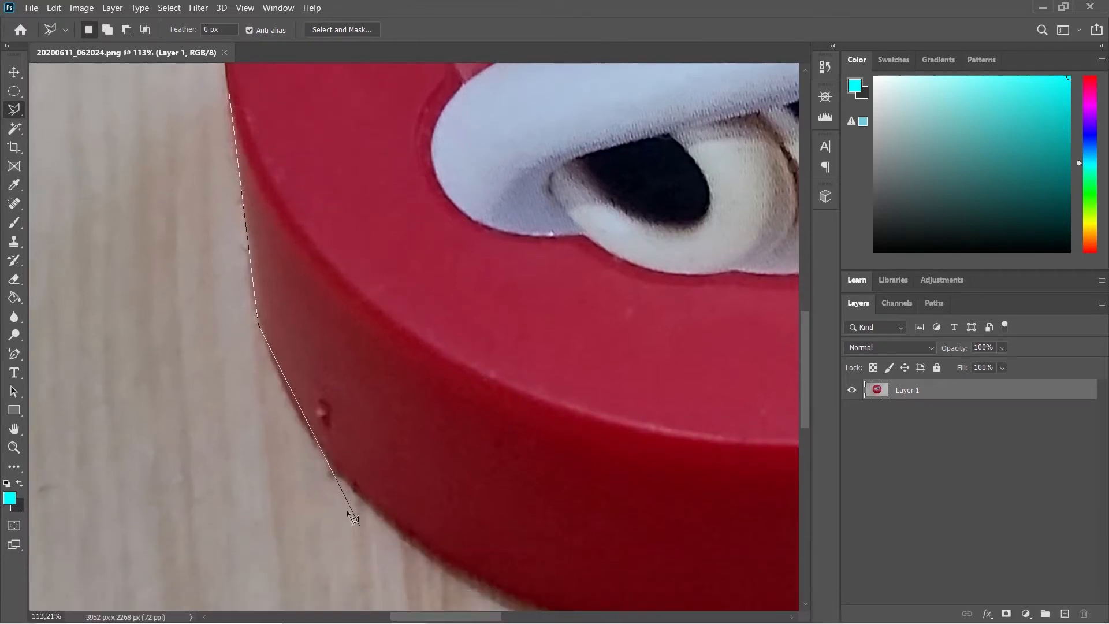
pyautogui.click(291, 411)
pyautogui.click(327, 463)
pyautogui.click(400, 528)
pyautogui.click(492, 588)
pyautogui.click(630, 576)
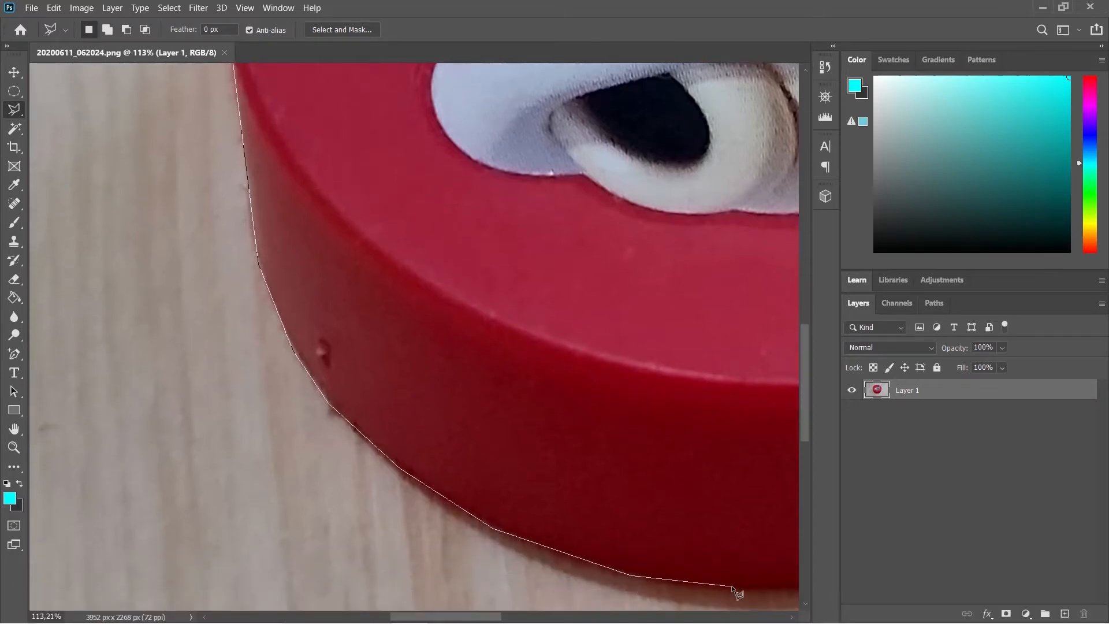
pyautogui.click(732, 587)
# Step: Continue the polygonal outline around the object's lower-right curve and up its right side
pyautogui.click(519, 581)
pyautogui.click(618, 554)
pyautogui.click(710, 508)
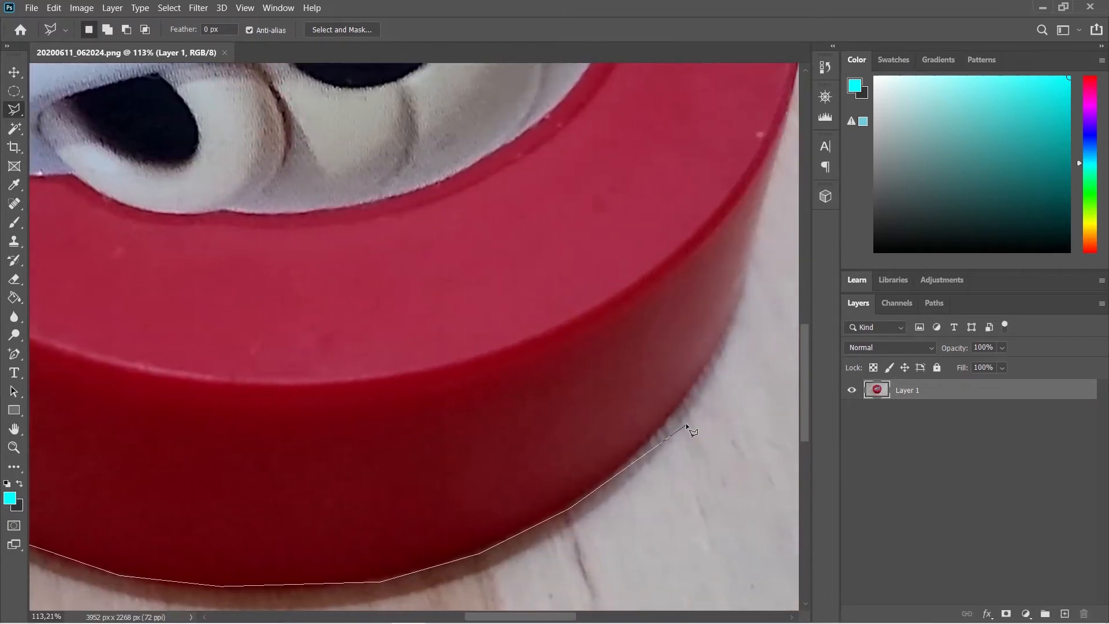
pyautogui.click(666, 424)
pyautogui.click(659, 304)
pyautogui.click(673, 242)
pyautogui.click(678, 180)
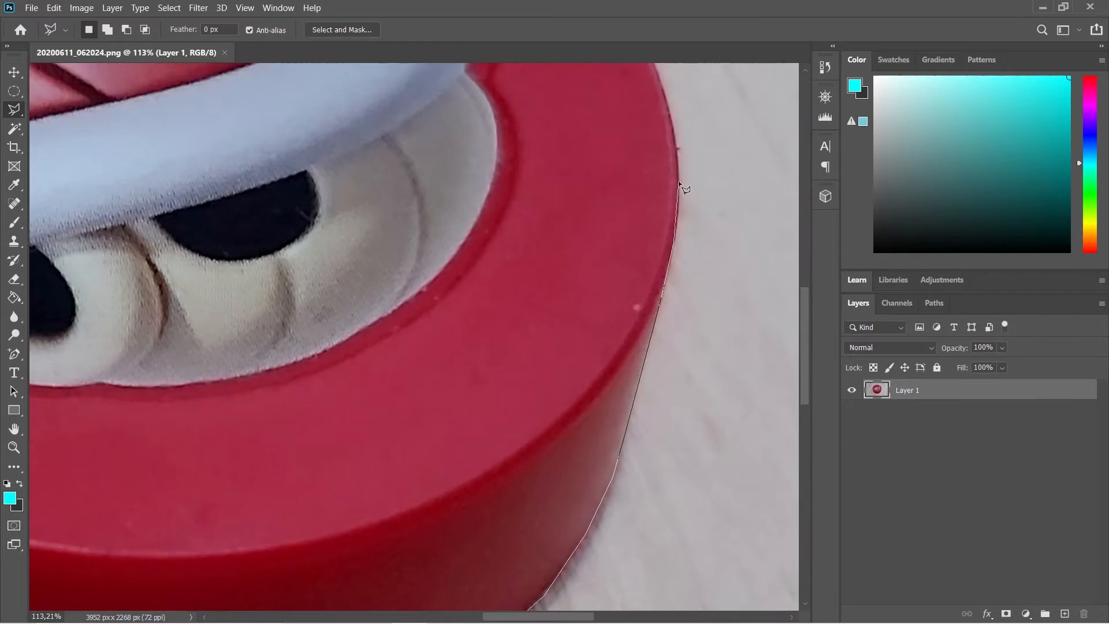
pyautogui.click(669, 105)
# Step: Trace the polygonal outline over the object's top and upper-left edges and close it at its starting point
pyautogui.click(636, 273)
pyautogui.click(547, 165)
pyautogui.click(452, 179)
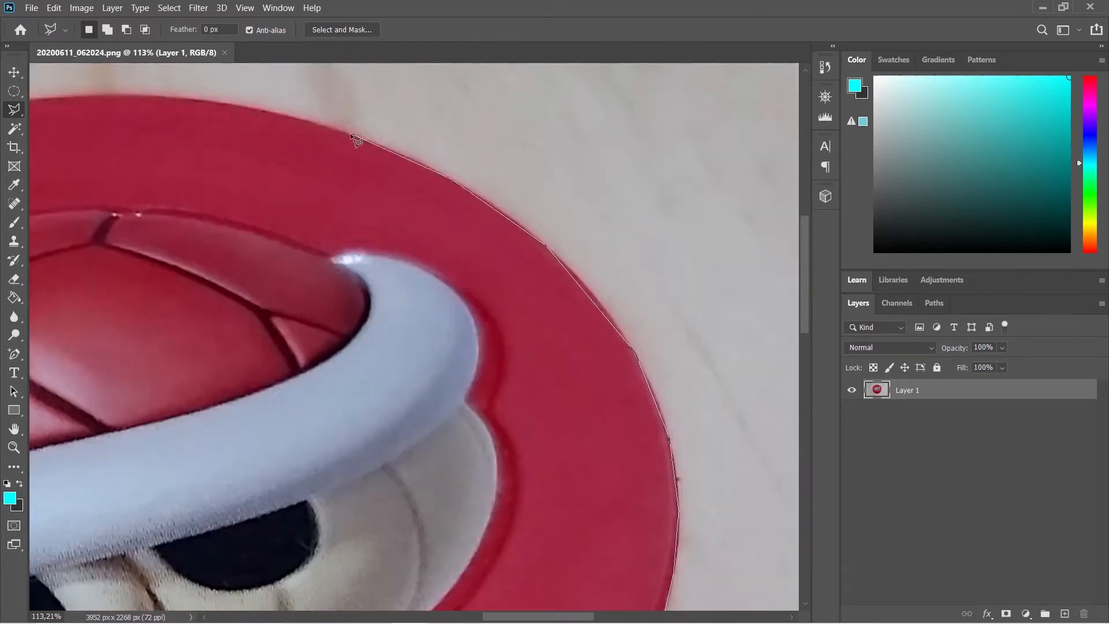
pyautogui.click(329, 128)
pyautogui.click(209, 100)
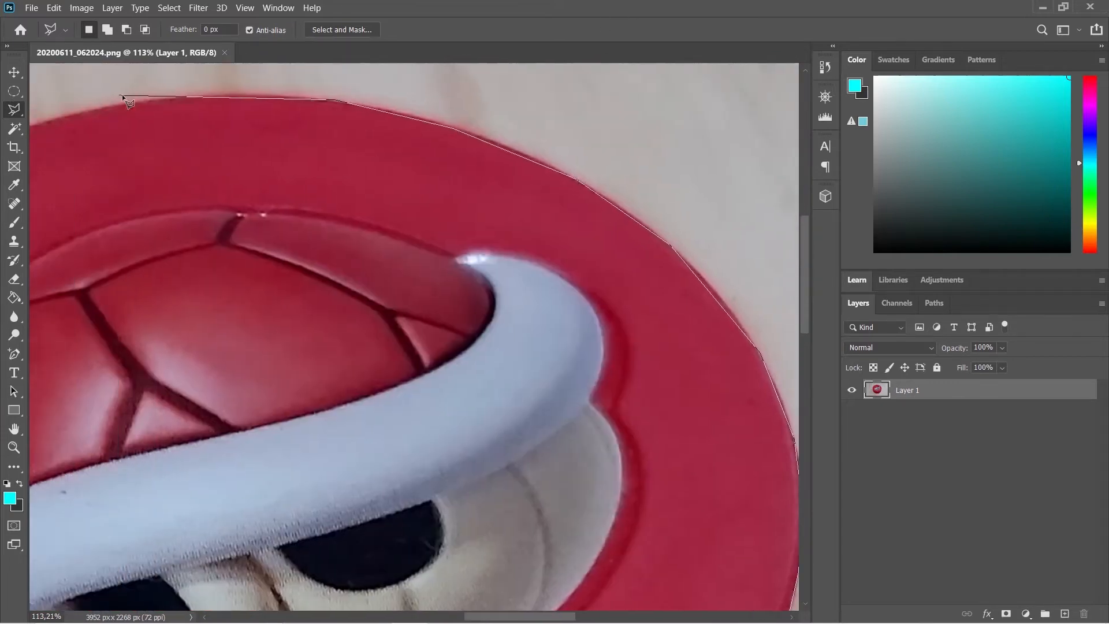
pyautogui.click(172, 96)
pyautogui.click(270, 124)
pyautogui.click(289, 183)
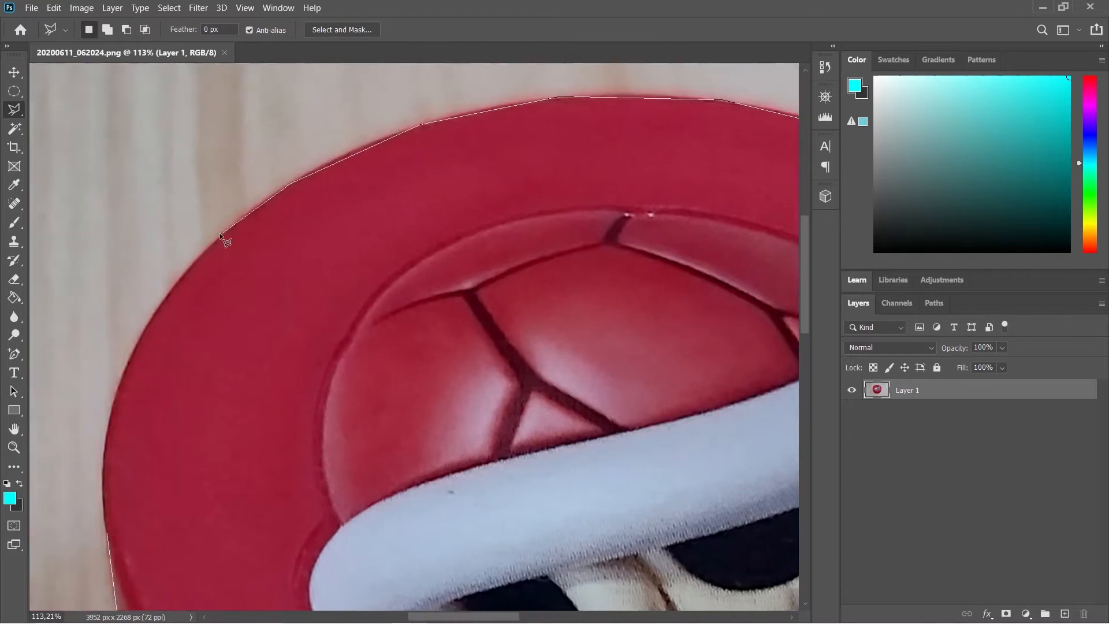
pyautogui.click(221, 234)
pyautogui.click(159, 305)
pyautogui.click(122, 376)
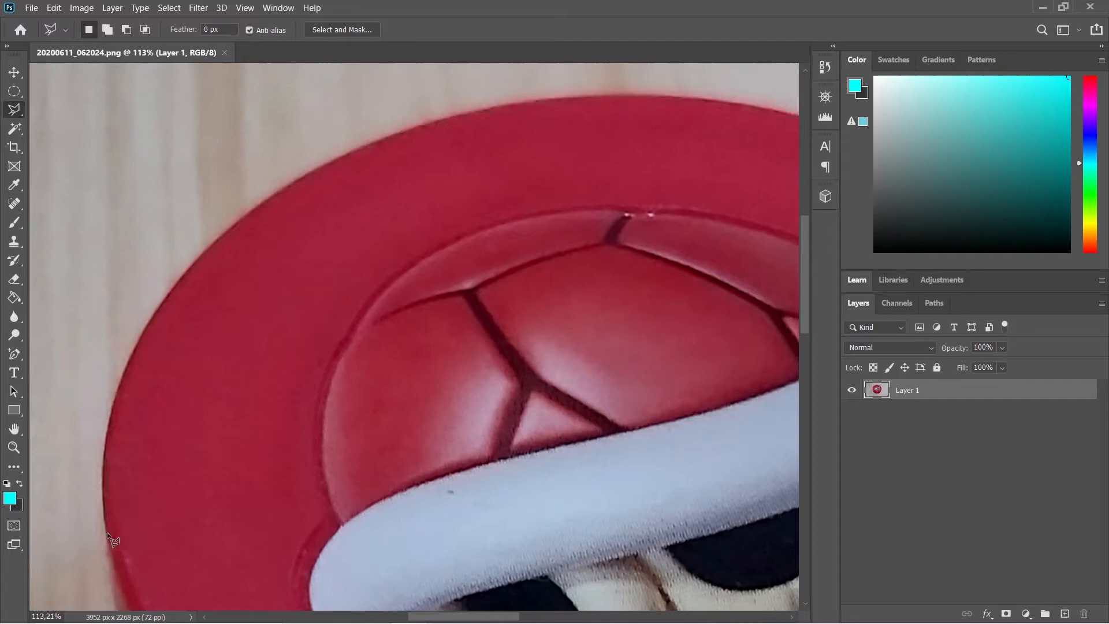
pyautogui.click(107, 533)
# Step: Check the polygonal selection's fit around the red object and deselect it
pyautogui.scroll(-10, 417, 445)
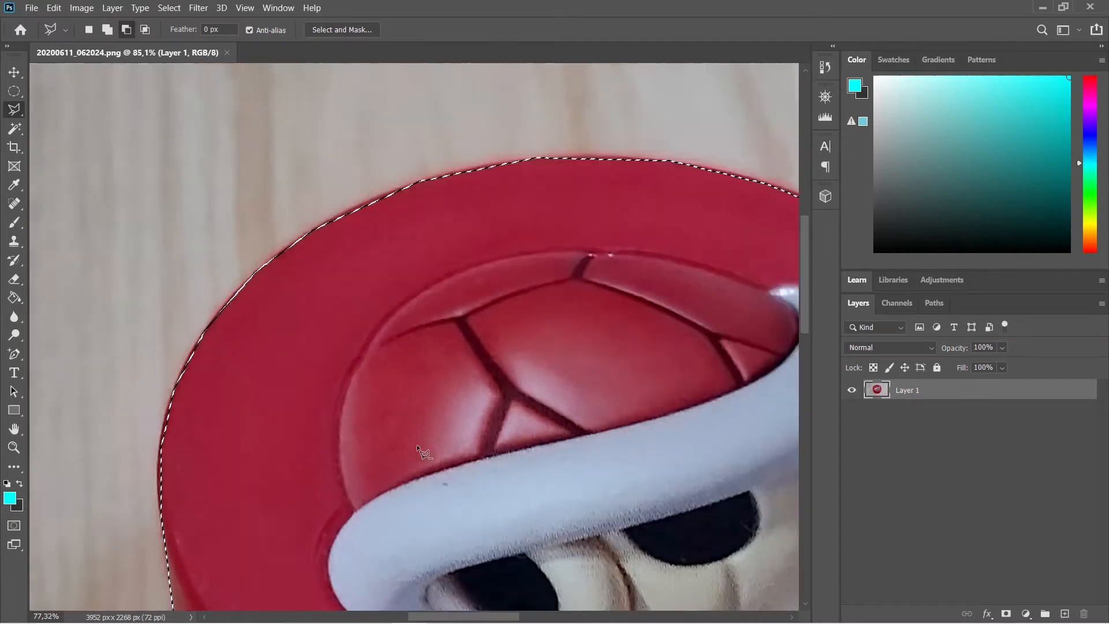
pyautogui.scroll(-2, 417, 445)
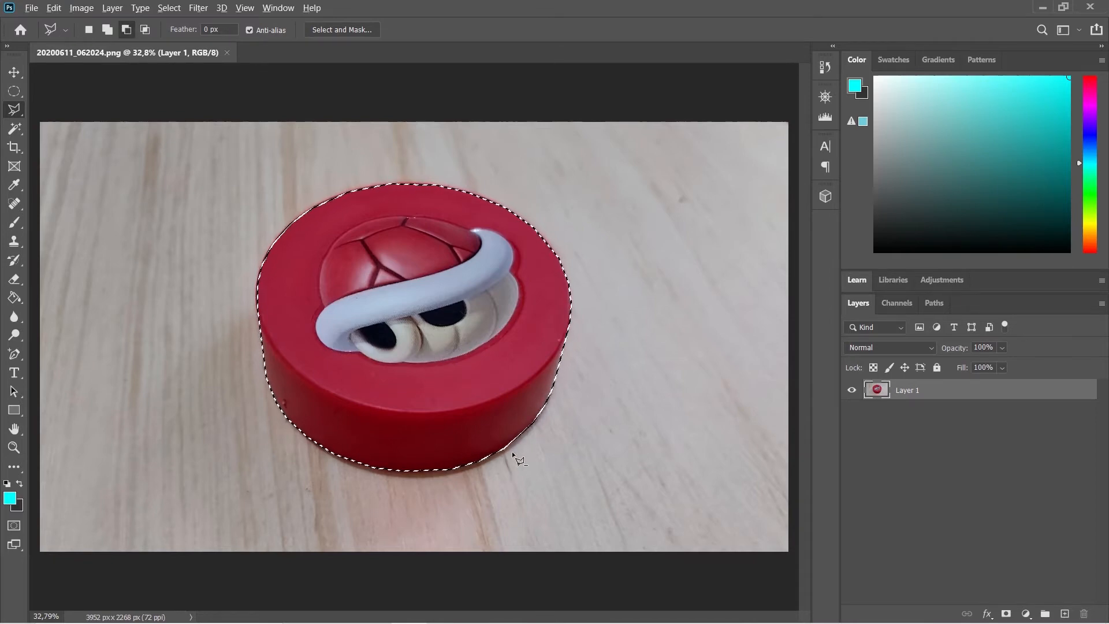
pyautogui.scroll(5, 531, 446)
pyautogui.scroll(-3, 531, 446)
pyautogui.scroll(-2, 531, 446)
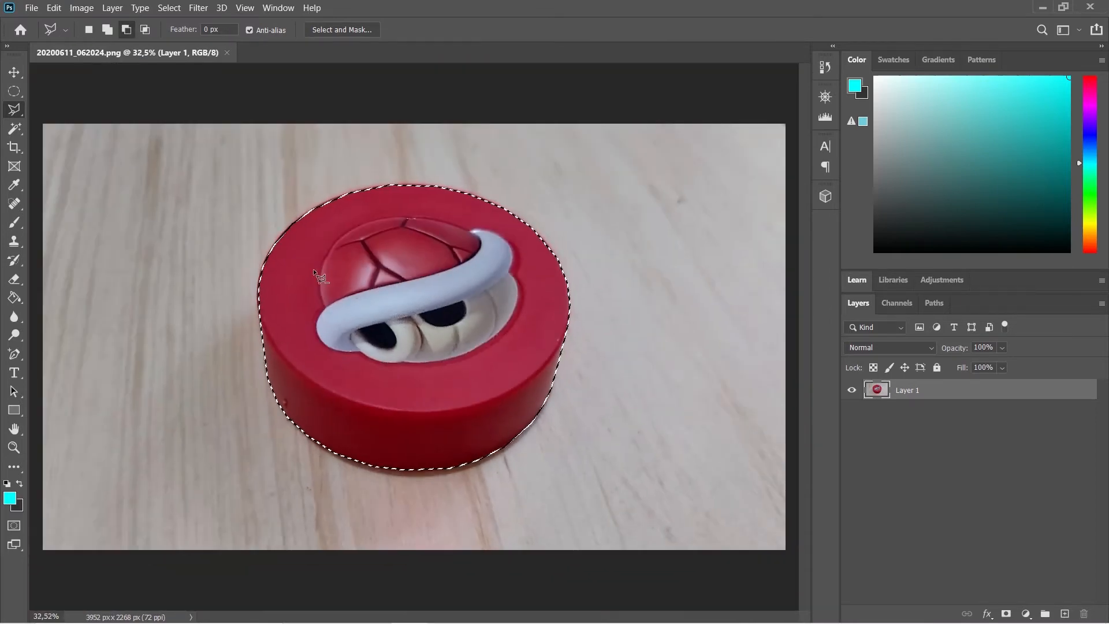
pyautogui.scroll(4, 342, 164)
pyautogui.scroll(-5, 342, 164)
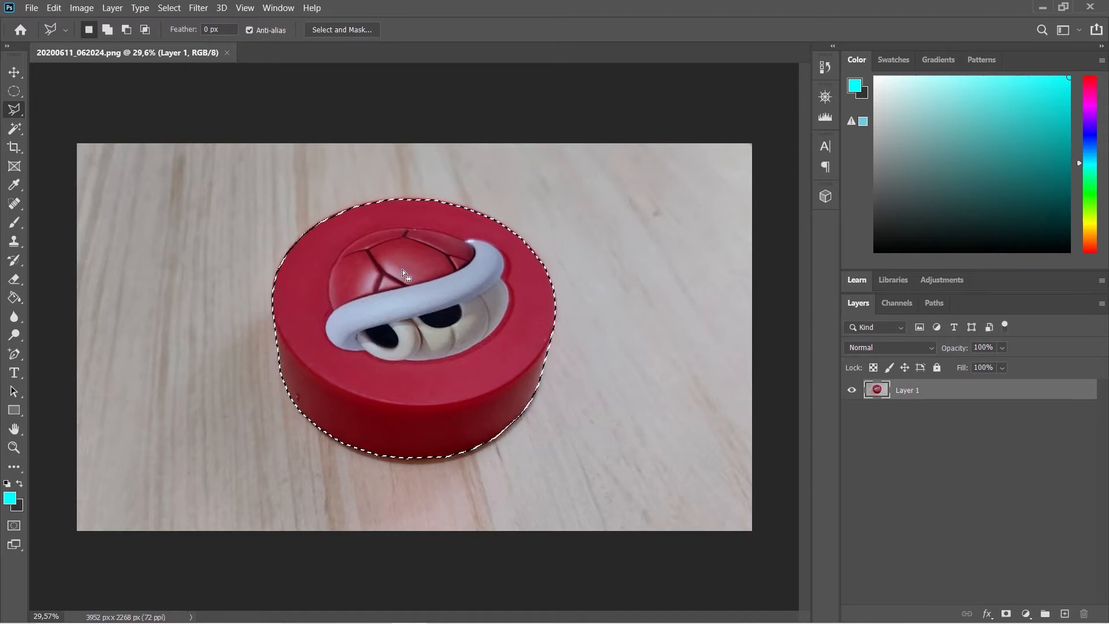
pyautogui.hotkey('ctrl', 'd')
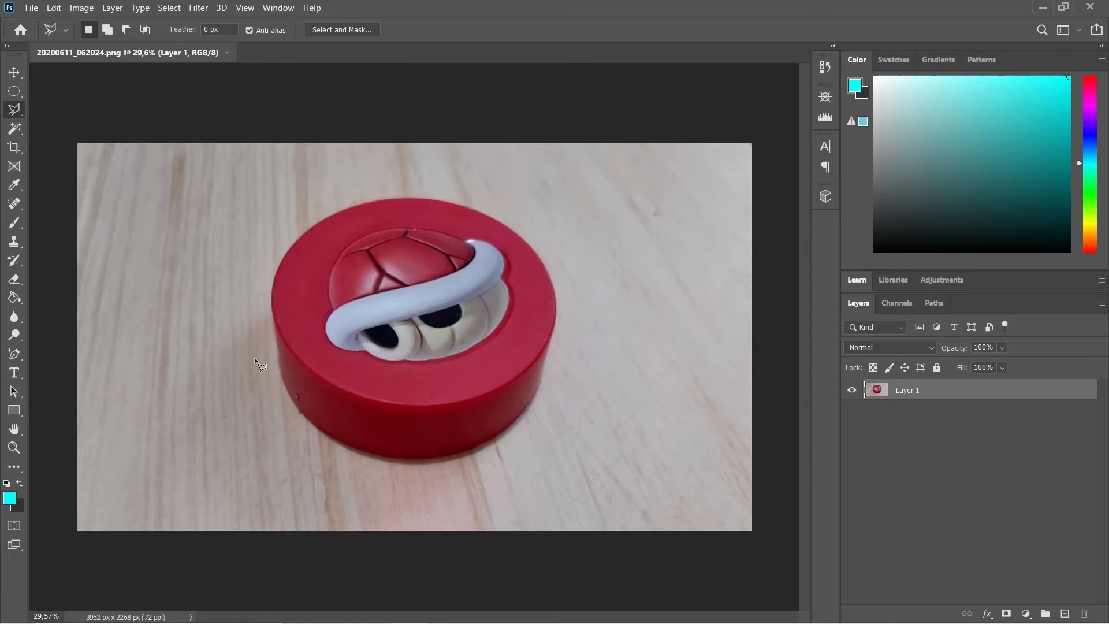
pyautogui.scroll(5, 254, 357)
pyautogui.scroll(2, 254, 356)
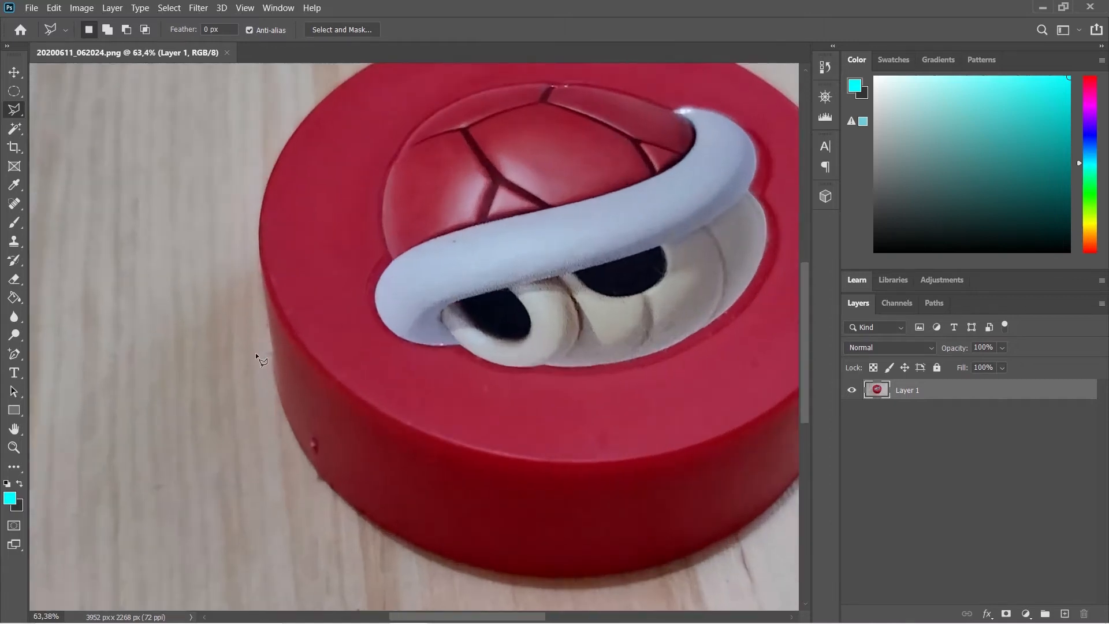
# Step: Try to trace the red object's outline from its top edge down the left side with the Lasso tool, combining freehand and straight segments
pyautogui.click(258, 250)
pyautogui.press('Escape')
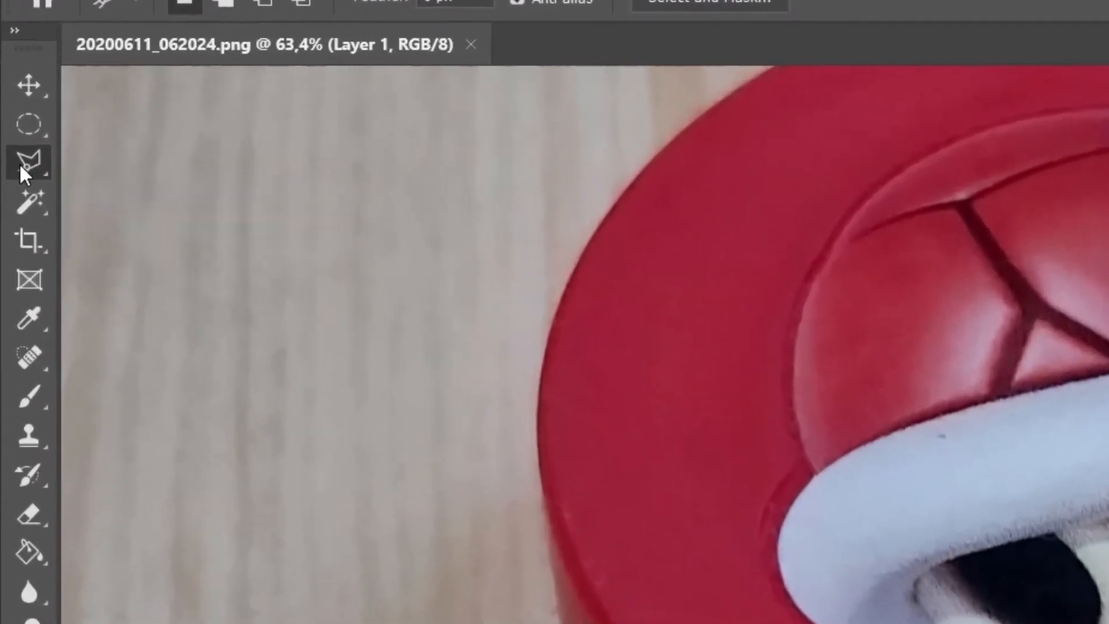
pyautogui.rightClick(23, 164)
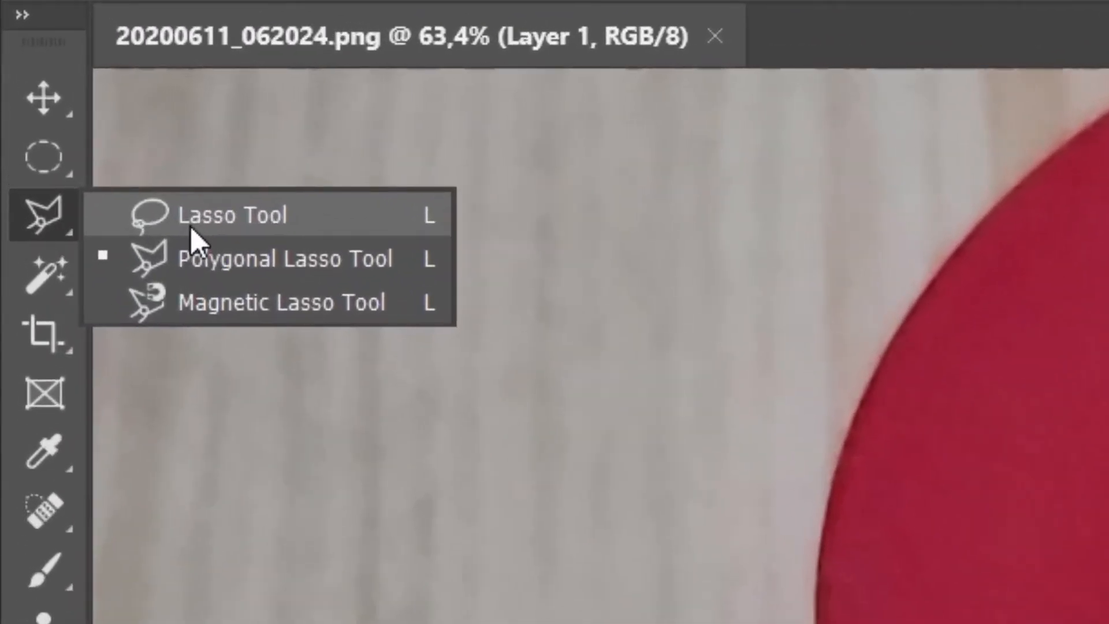
pyautogui.click(190, 226)
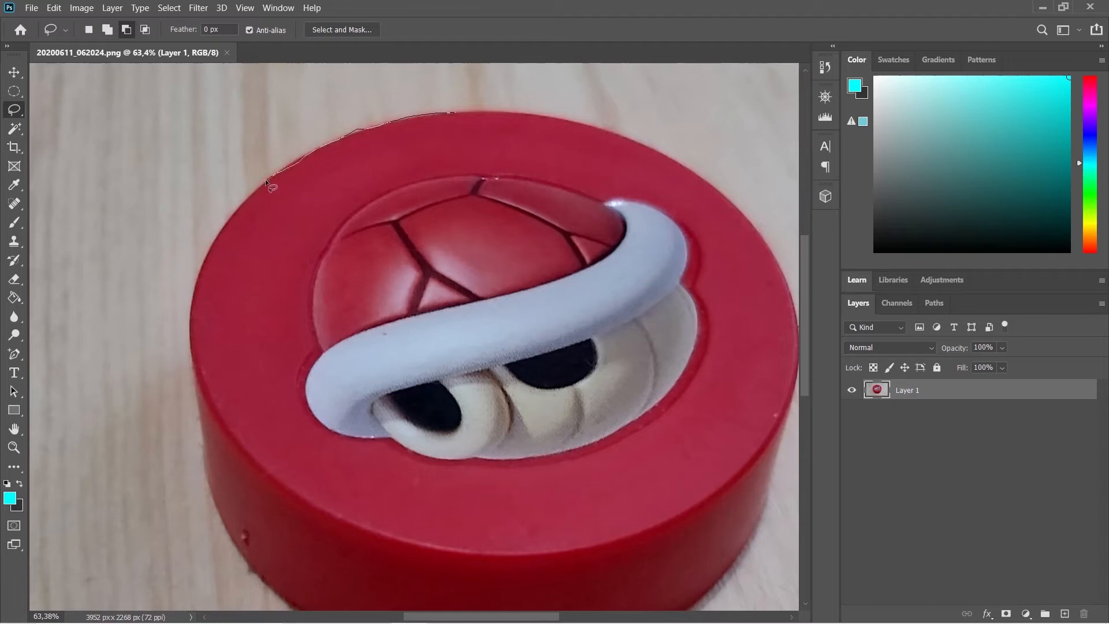
pyautogui.moveTo(213, 246); pyautogui.dragTo(195, 363)
pyautogui.press('alt')
pyautogui.moveTo(206, 478); pyautogui.dragTo(210, 494)
pyautogui.moveTo(209, 494); pyautogui.dragTo(231, 537)
pyautogui.moveTo(277, 598); pyautogui.dragTo(299, 610)
pyautogui.moveTo(311, 618); pyautogui.dragTo(312, 617)
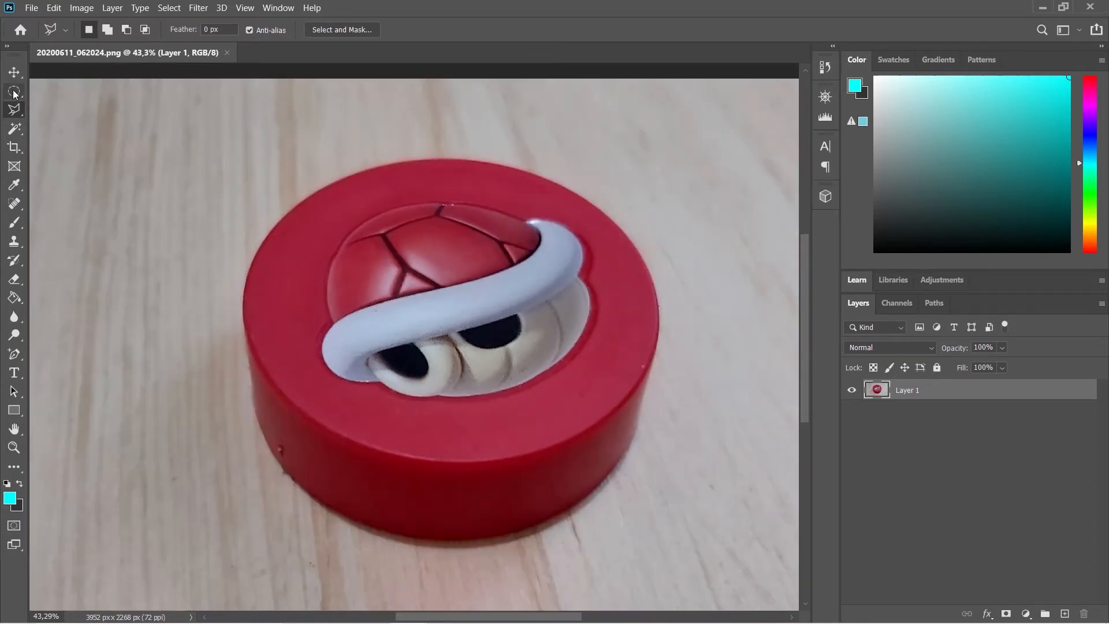
# Step: Select the whole red object by tracing a closed outline around its edge with the Lasso tool
pyautogui.moveTo(20, 106); pyautogui.dragTo(64, 109)
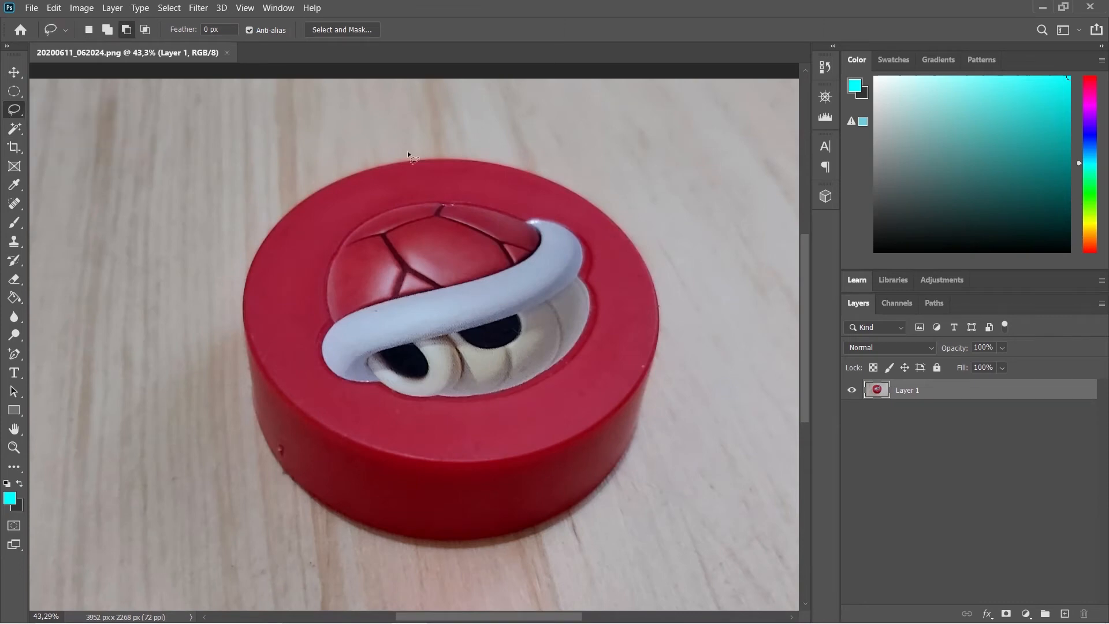
pyautogui.moveTo(250, 269); pyautogui.dragTo(246, 330)
pyautogui.moveTo(255, 418)
pyautogui.mouseDown()
pyautogui.moveTo(282, 467)
pyautogui.moveTo(325, 503)
pyautogui.moveTo(406, 537)
pyautogui.moveTo(507, 538)
pyautogui.moveTo(585, 497)
pyautogui.mouseUp()
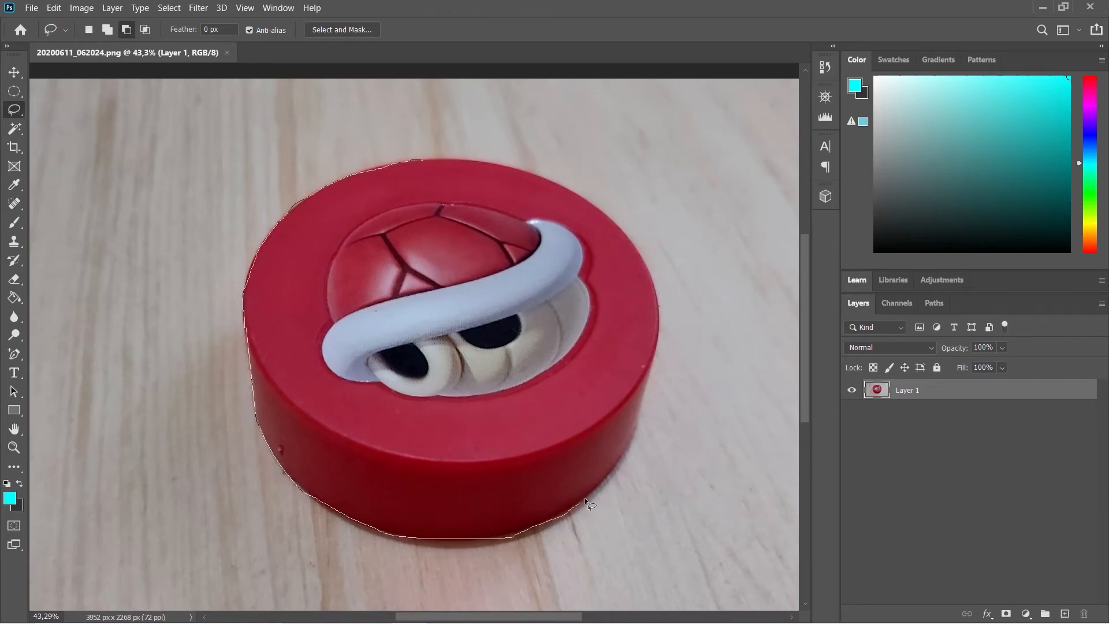
pyautogui.moveTo(528, 176); pyautogui.dragTo(422, 160)
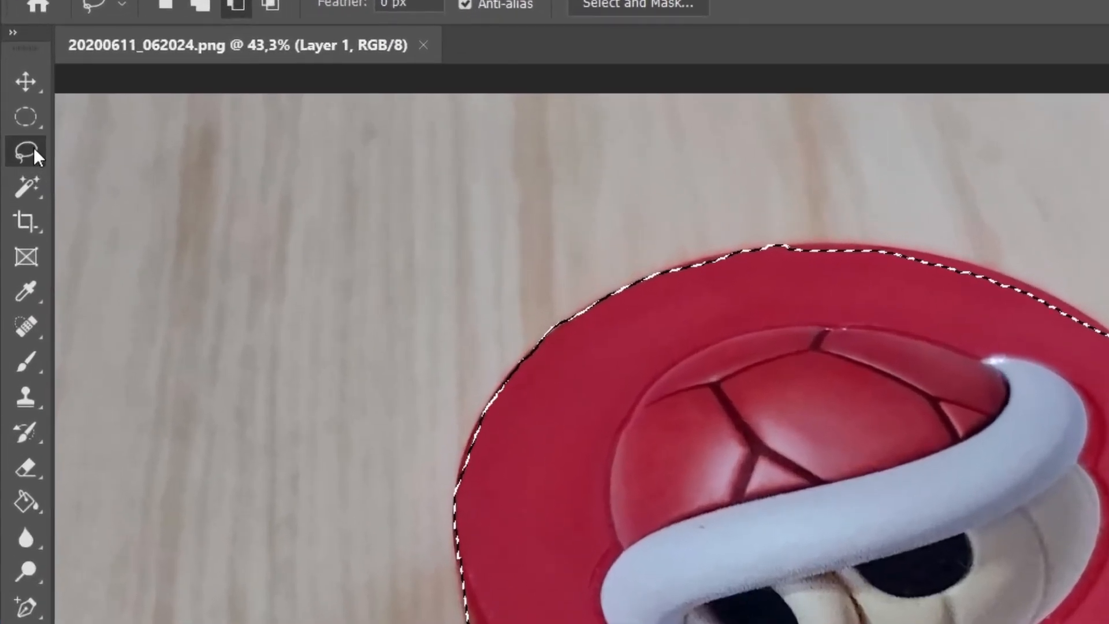
# Step: Deselect the lasso selection around the object and activate the Magnetic Lasso tool
pyautogui.click(18, 108)
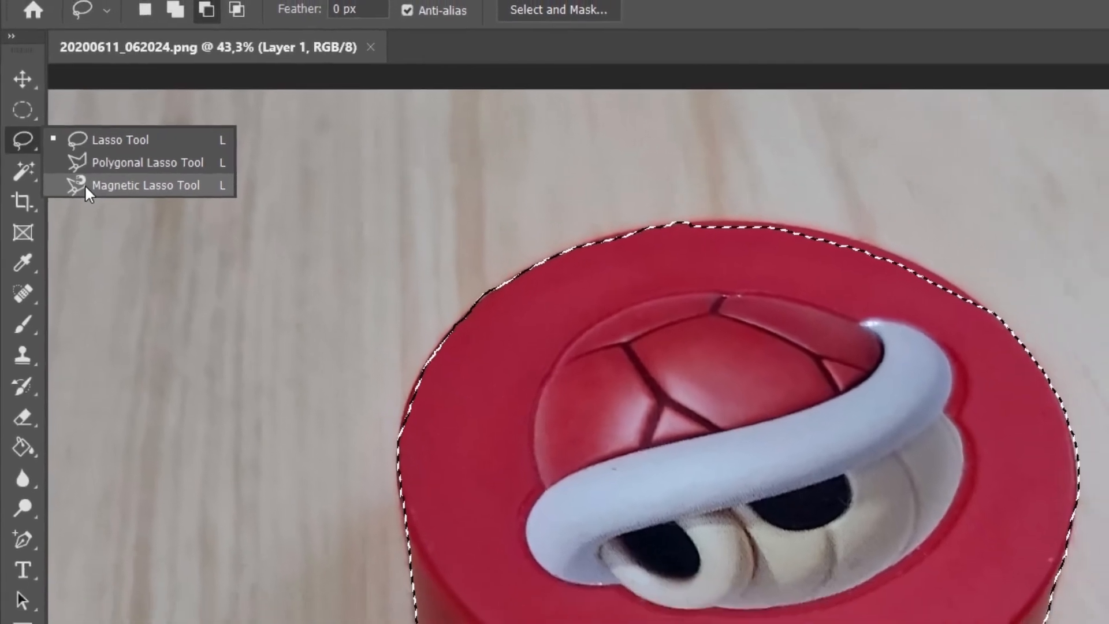
pyautogui.click(97, 201)
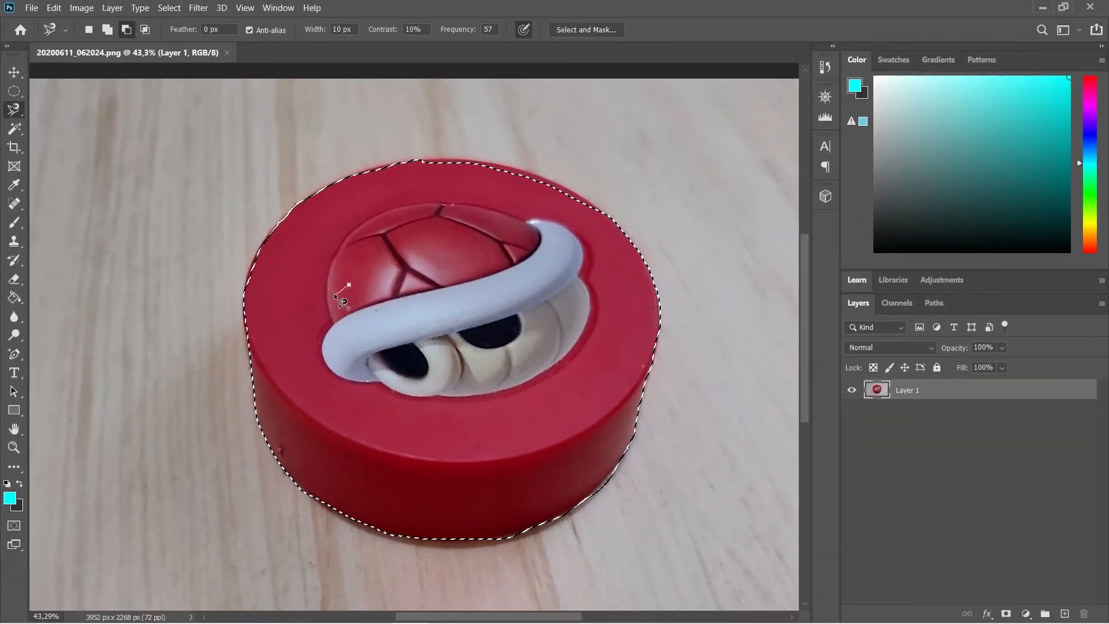
pyautogui.rightClick(18, 109)
pyautogui.click(90, 123)
pyautogui.hotkey('ctrl', 'd')
pyautogui.rightClick(20, 109)
pyautogui.click(57, 138)
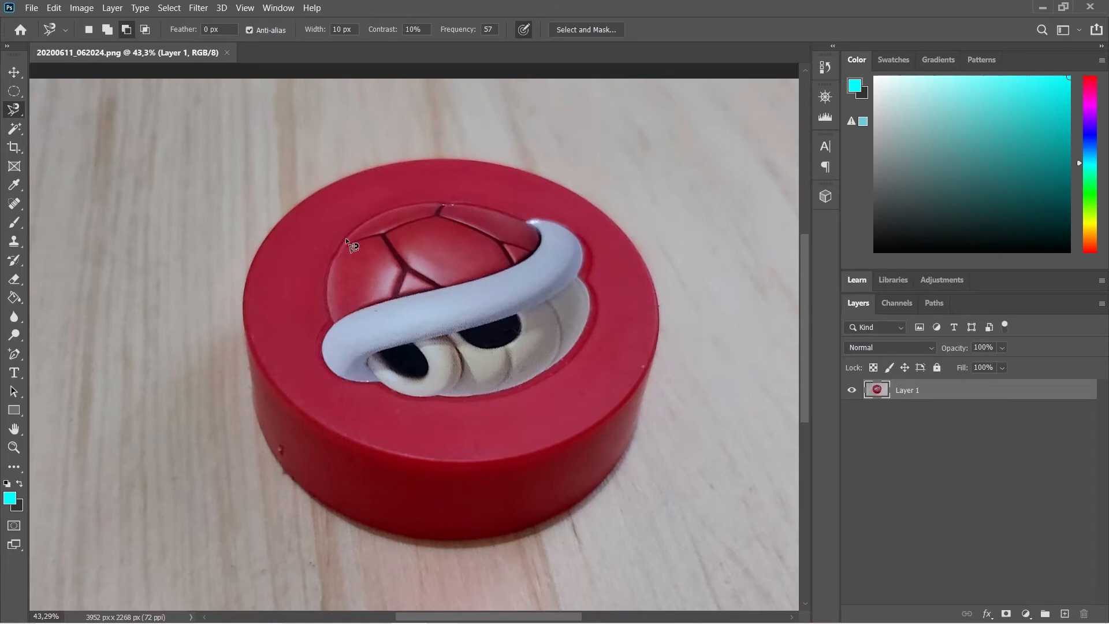
# Step: Set the Magnetic Lasso's contrast to 60% and its frequency to 100
pyautogui.rightClick(16, 110)
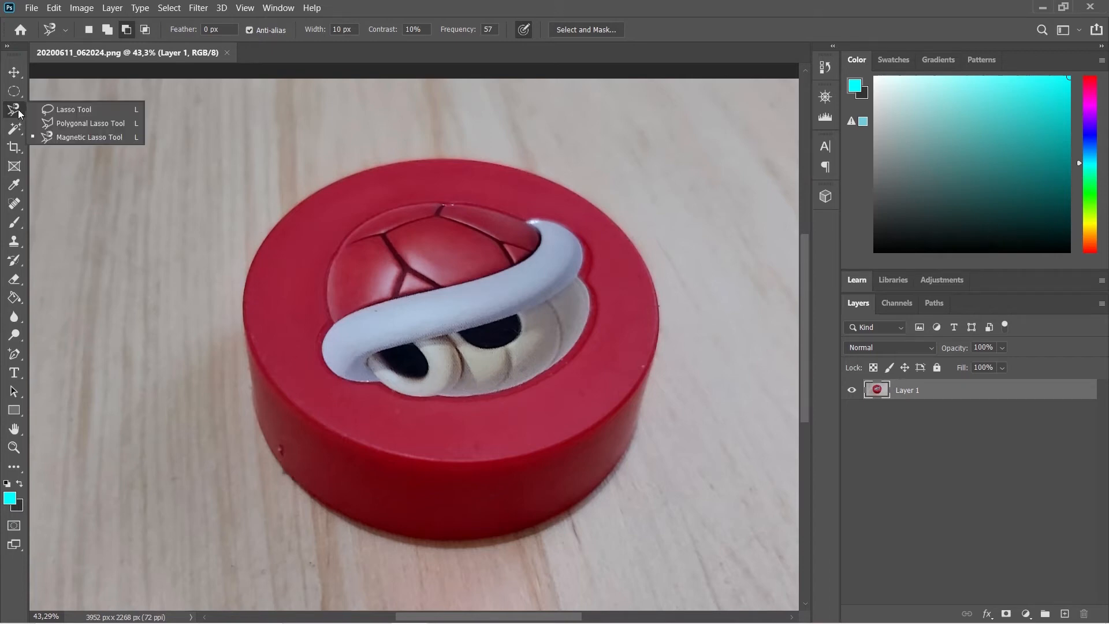
pyautogui.click(51, 110)
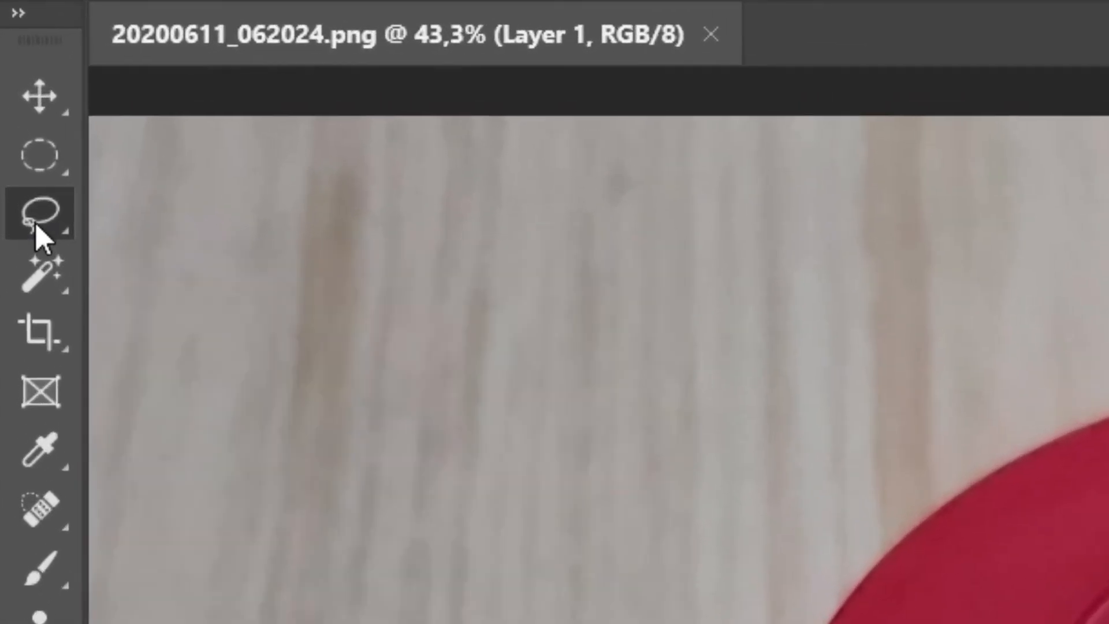
pyautogui.rightClick(12, 114)
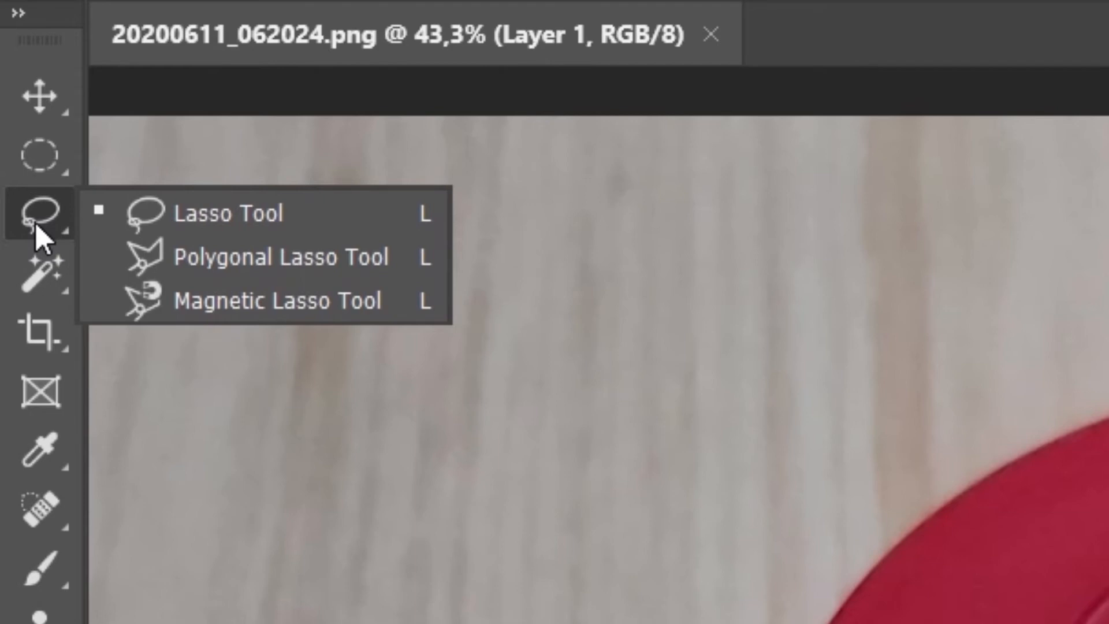
pyautogui.click(278, 301)
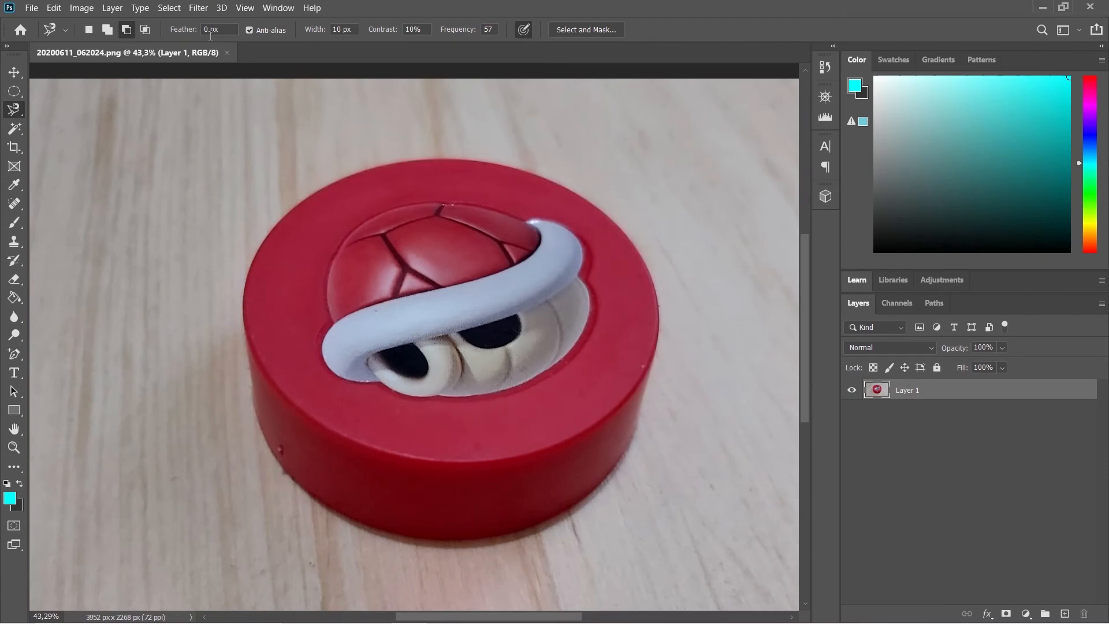
pyautogui.click(215, 34)
pyautogui.click(339, 29)
pyautogui.click(413, 30)
pyautogui.write('60')
pyautogui.press('Return')
pyautogui.click(497, 29)
pyautogui.write('100')
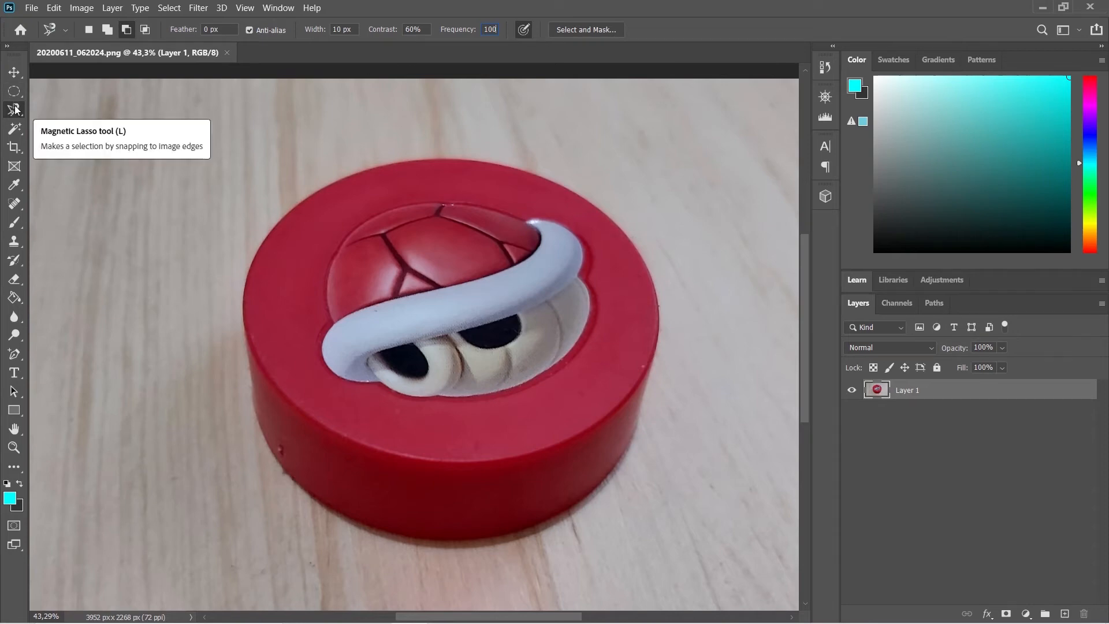
pyautogui.press('Return')
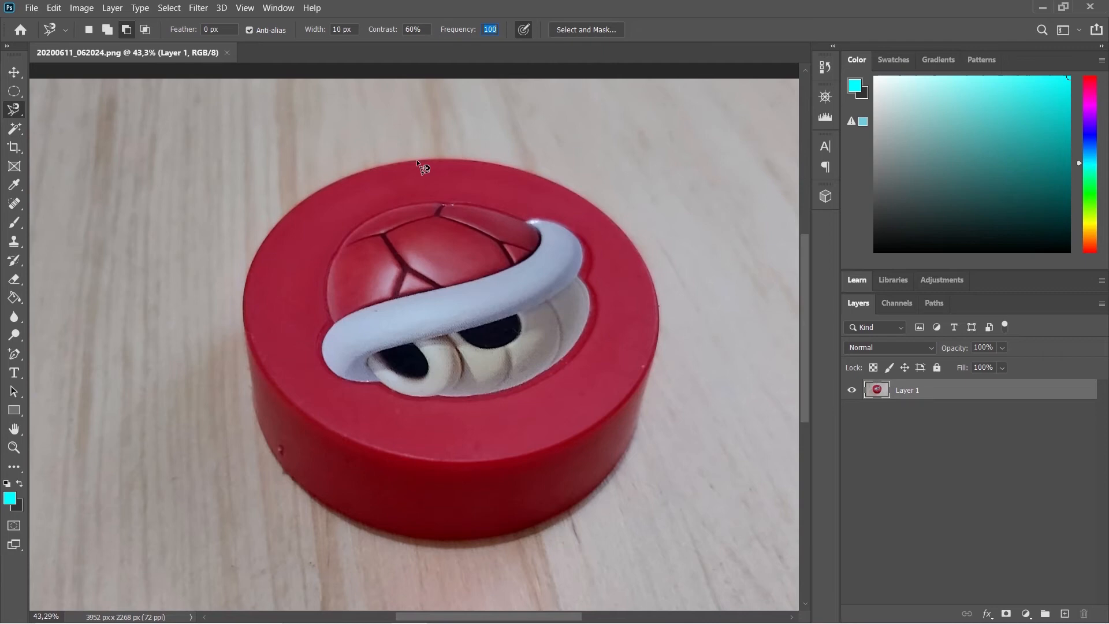
# Step: Trace the red object's edge counterclockwise from its top with the Magnetic Lasso and close the outline at its starting point
pyautogui.moveTo(359, 175); pyautogui.dragTo(326, 186)
pyautogui.moveTo(250, 273); pyautogui.dragTo(243, 317)
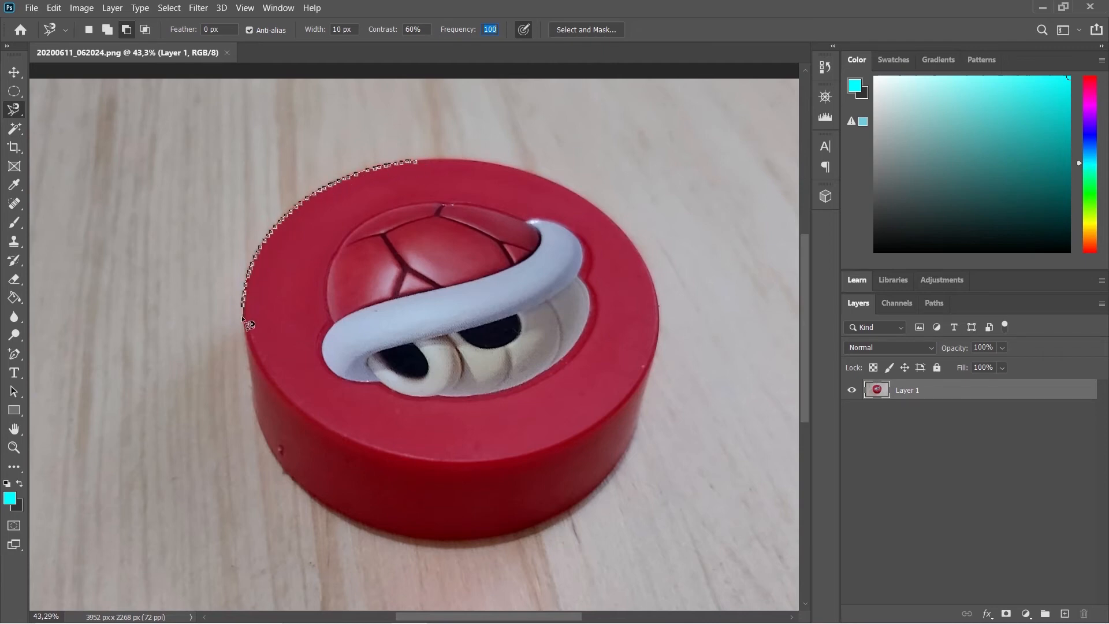
pyautogui.moveTo(251, 367); pyautogui.dragTo(261, 436)
pyautogui.moveTo(285, 474)
pyautogui.mouseDown()
pyautogui.moveTo(332, 508)
pyautogui.moveTo(422, 542)
pyautogui.moveTo(524, 538)
pyautogui.mouseUp()
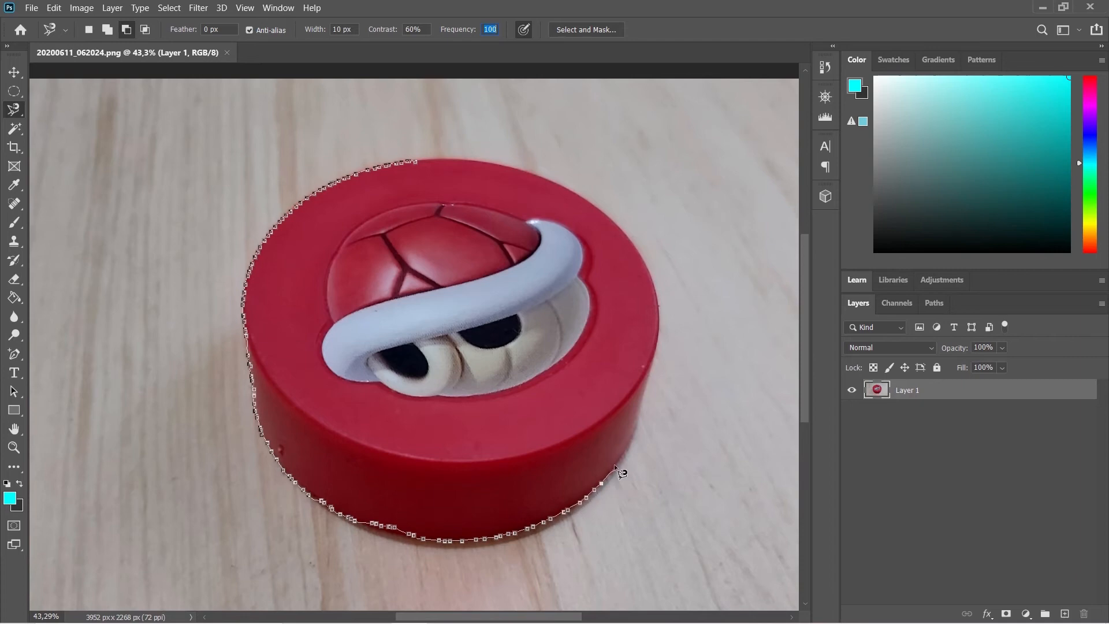
pyautogui.moveTo(639, 418)
pyautogui.mouseDown()
pyautogui.moveTo(658, 307)
pyautogui.moveTo(643, 254)
pyautogui.mouseUp()
pyautogui.moveTo(617, 216)
pyautogui.mouseDown()
pyautogui.moveTo(519, 169)
pyautogui.moveTo(415, 168)
pyautogui.mouseUp()
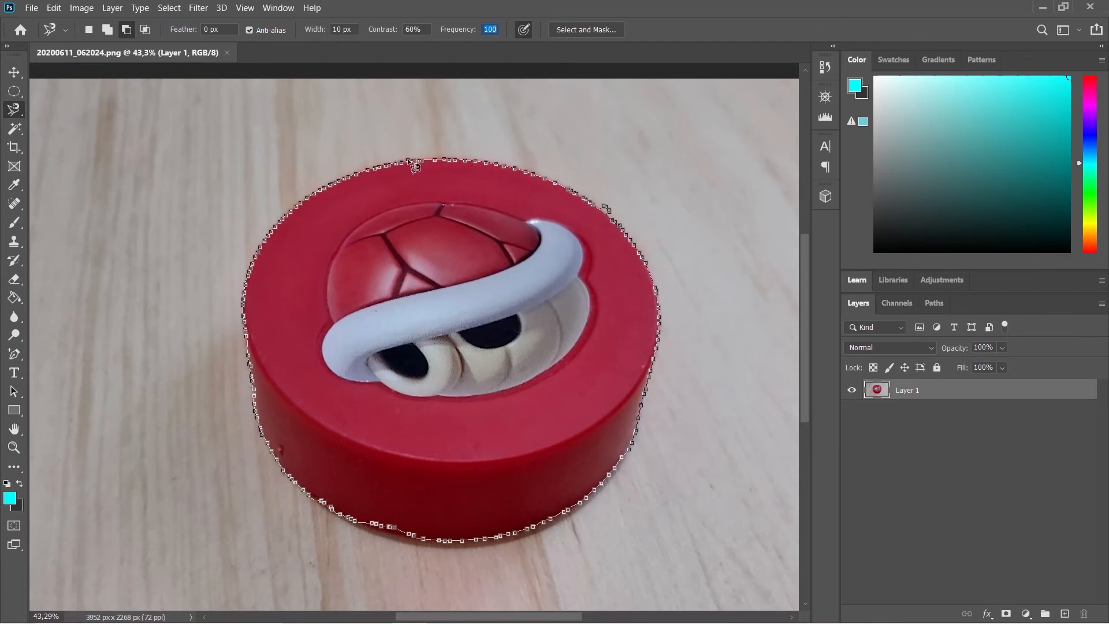
pyautogui.click(416, 164)
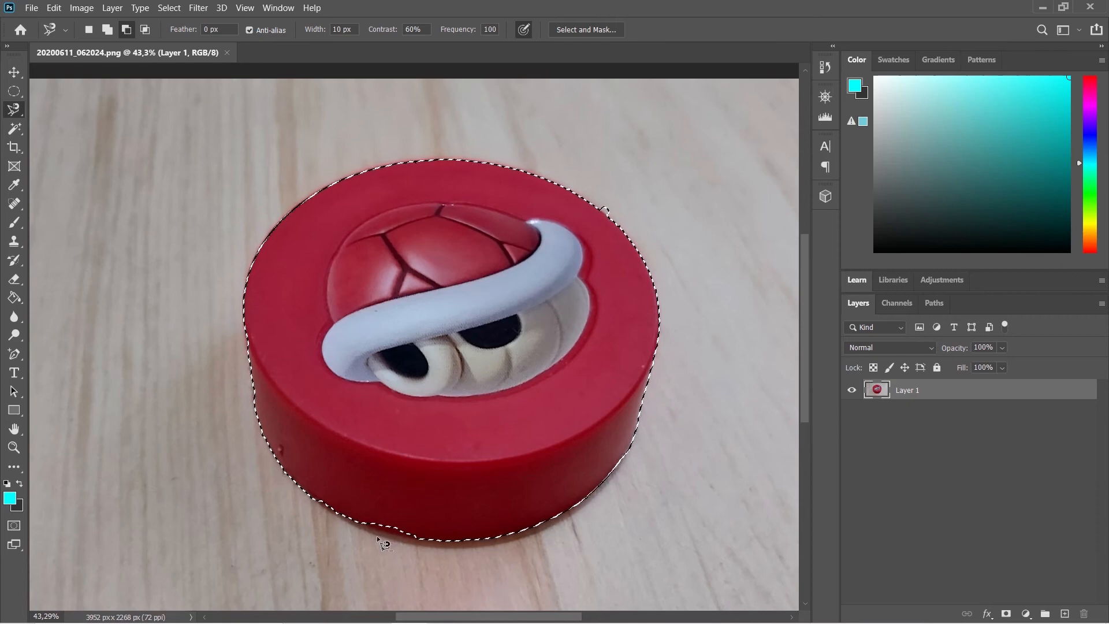
# Step: Add the missed red area along the object's lower-left bottom edge to the selection with the Magnetic Lasso
pyautogui.scroll(5, 377, 535)
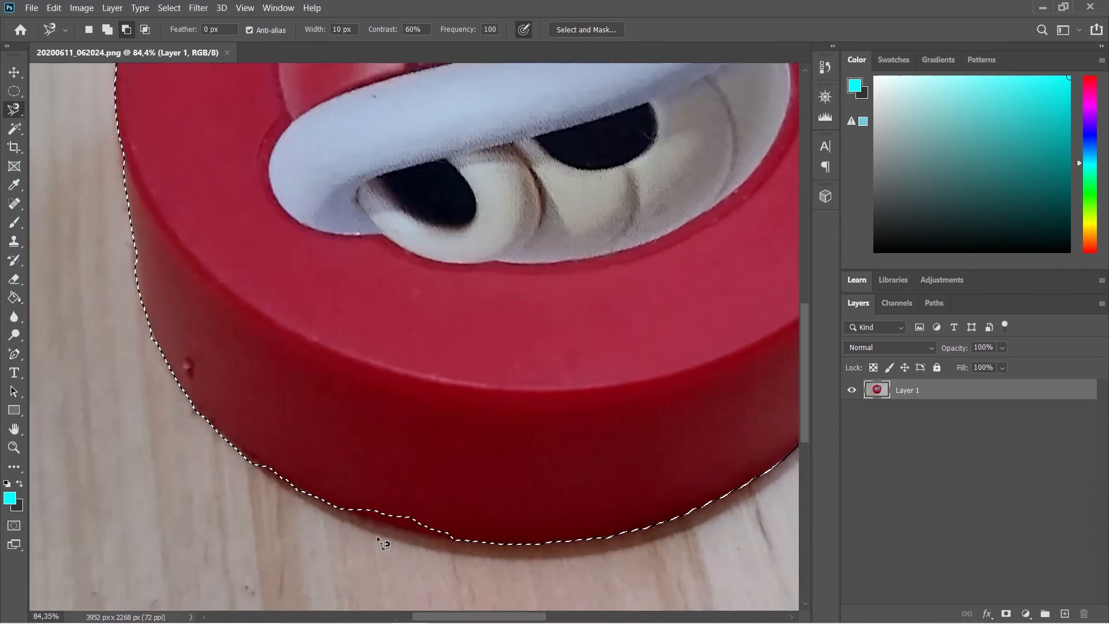
pyautogui.scroll(-2, 376, 527)
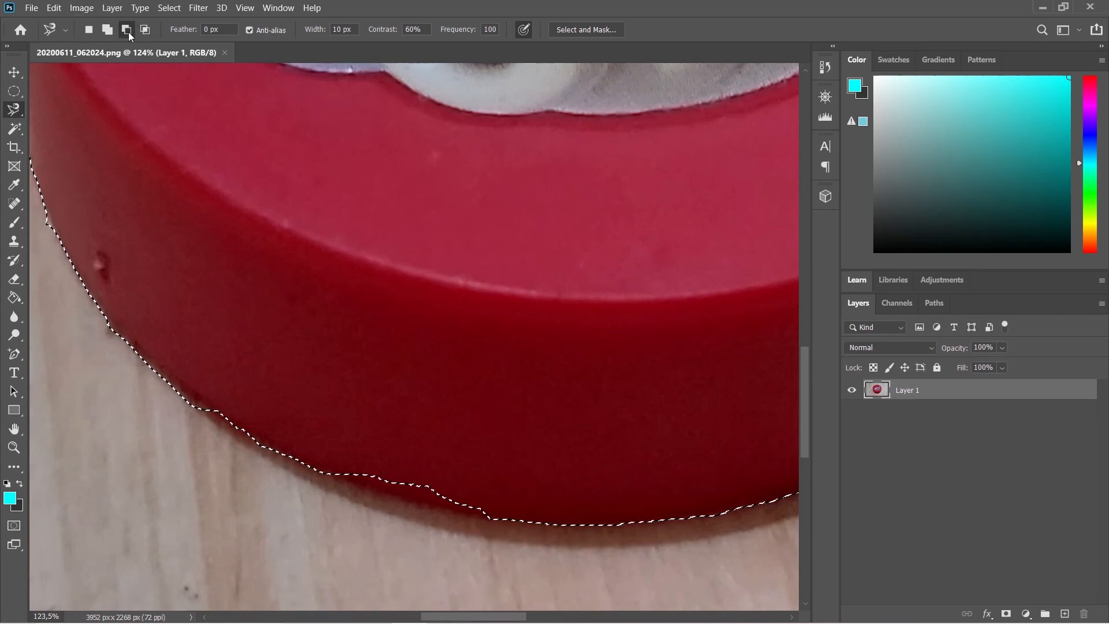
pyautogui.click(322, 469)
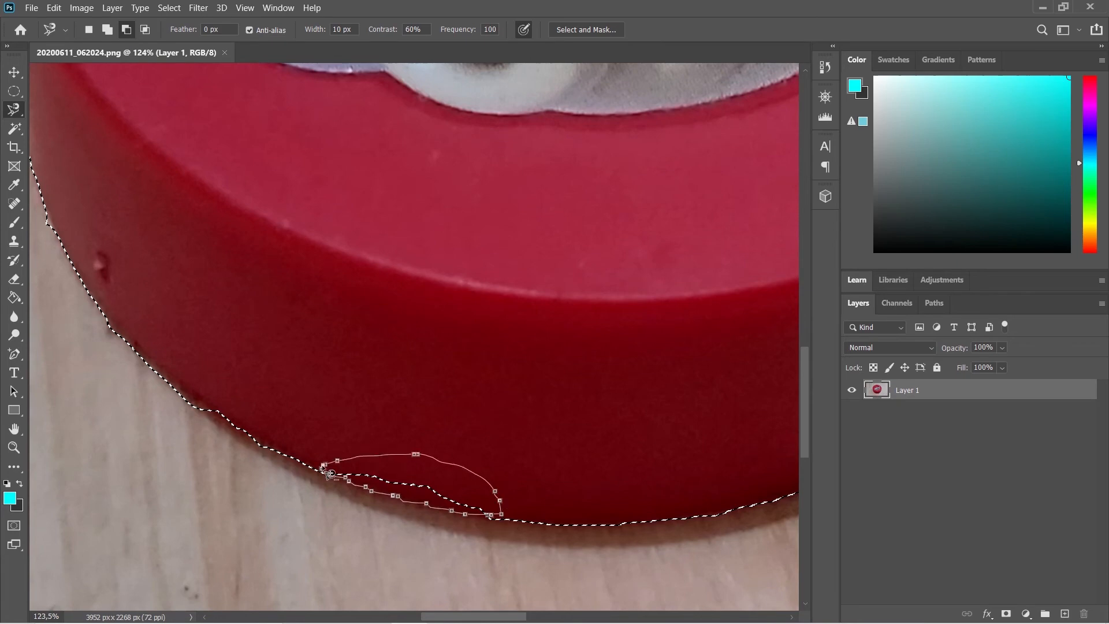
pyautogui.press('Escape')
pyautogui.keyDown('shift'); pyautogui.click(322, 471); pyautogui.keyUp('shift')
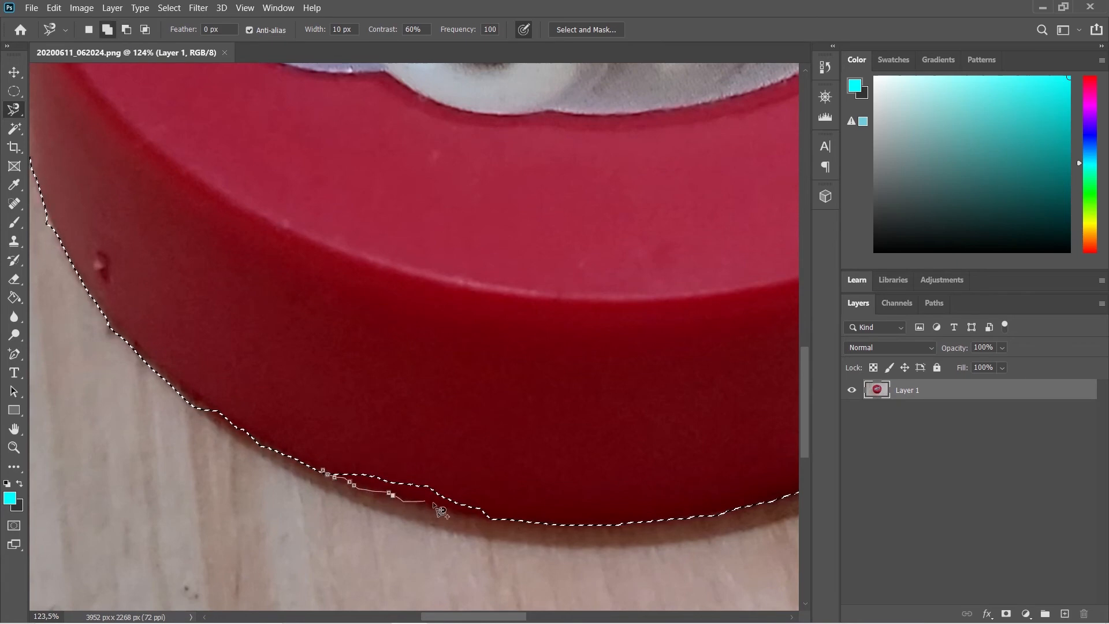
pyautogui.click(324, 471)
# Step: Subtract the excess background bump at the object's upper-right edge from the selection with the Magnetic Lasso
pyautogui.scroll(-2, 504, 386)
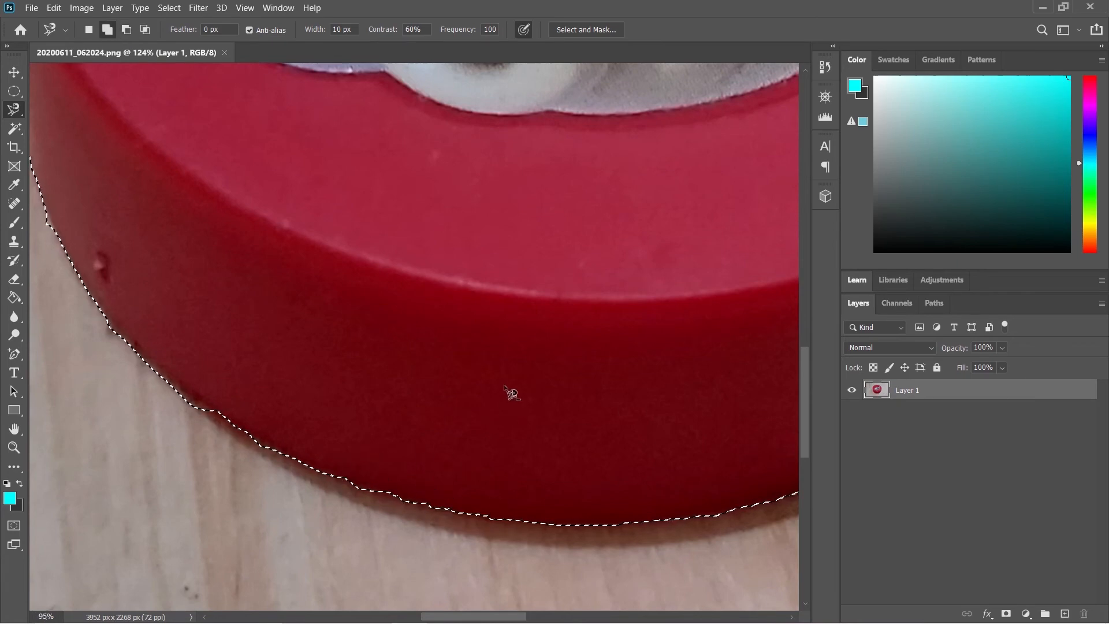
pyautogui.scroll(-3, 505, 385)
pyautogui.scroll(5, 667, 125)
pyautogui.keyDown('alt'); pyautogui.click(566, 135); pyautogui.keyUp('alt')
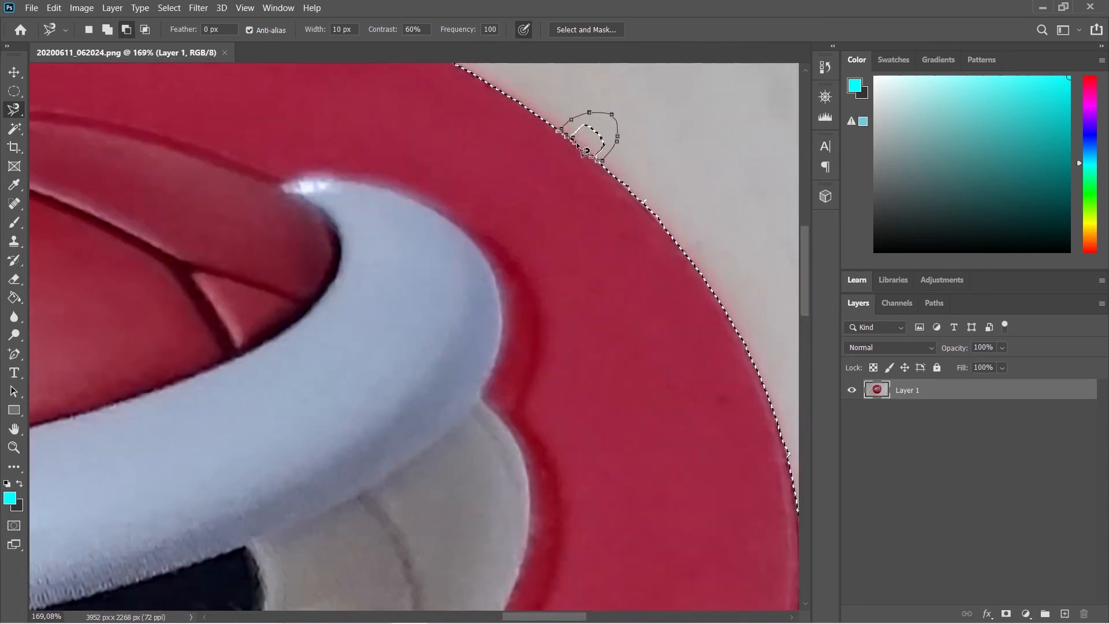
pyautogui.press('Escape')
pyautogui.keyDown('alt'); pyautogui.click(569, 123); pyautogui.keyUp('alt')
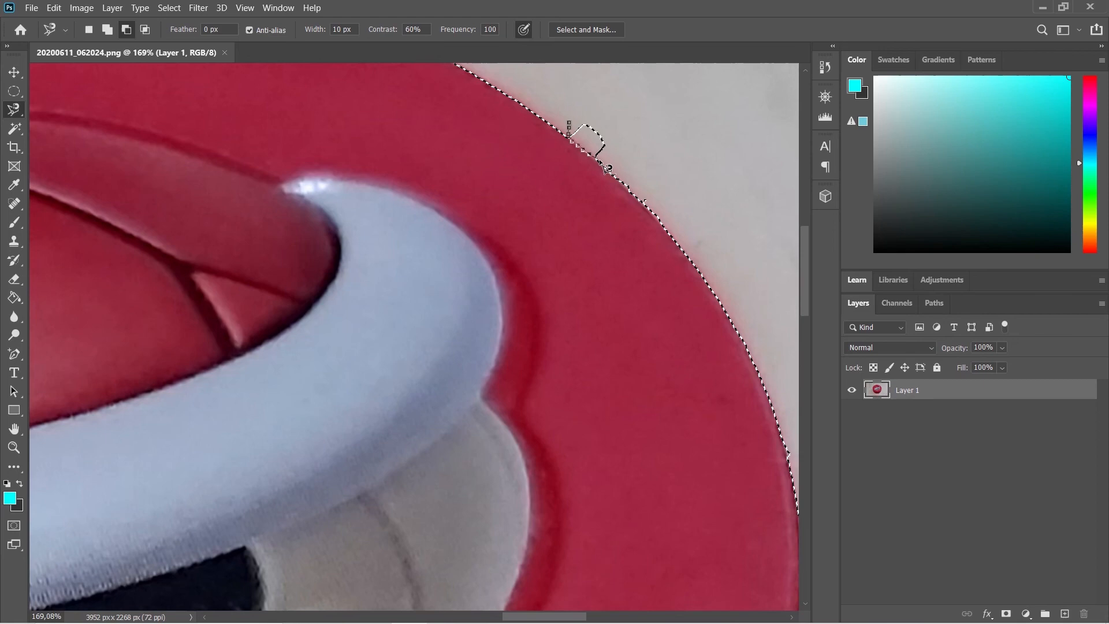
pyautogui.click(571, 123)
# Step: Open the Magnetic Lasso's width value for editing
pyautogui.scroll(-8, 573, 124)
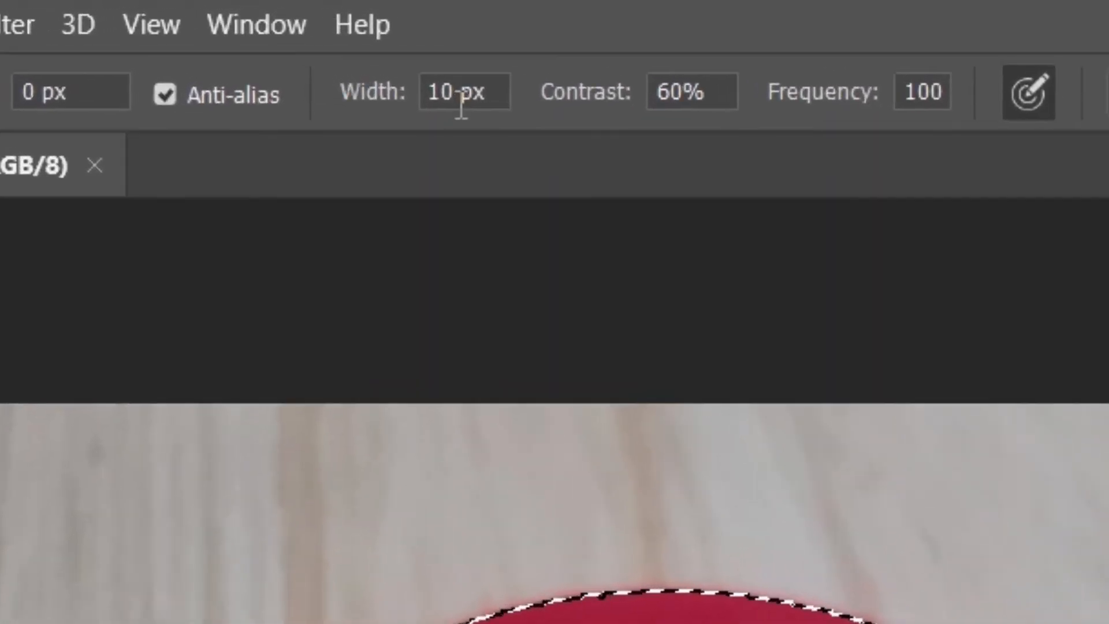
pyautogui.click(497, 92)
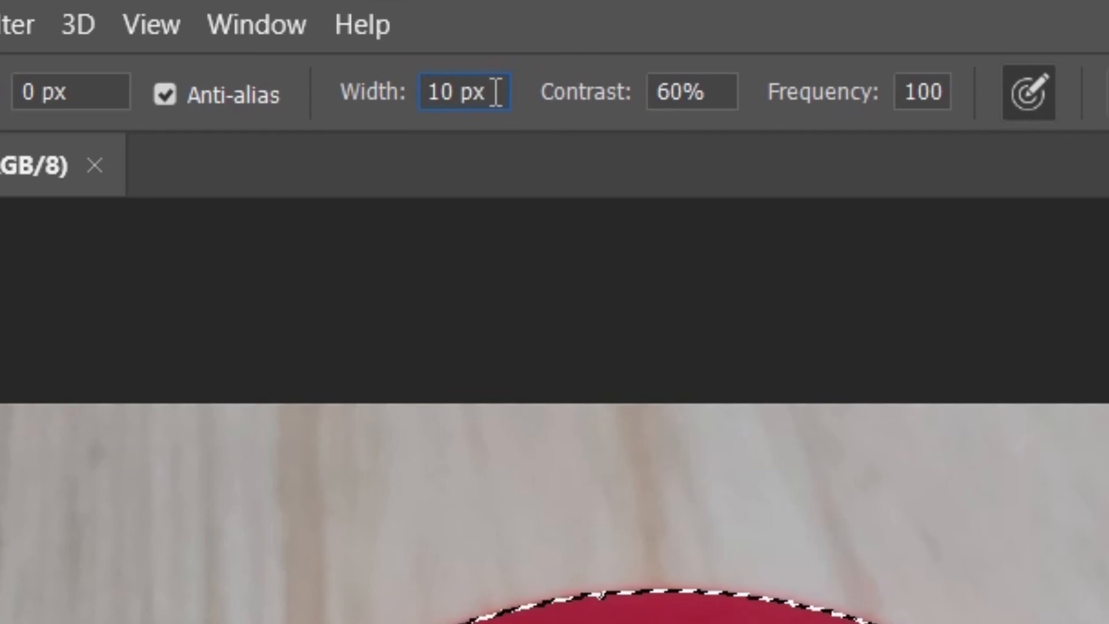